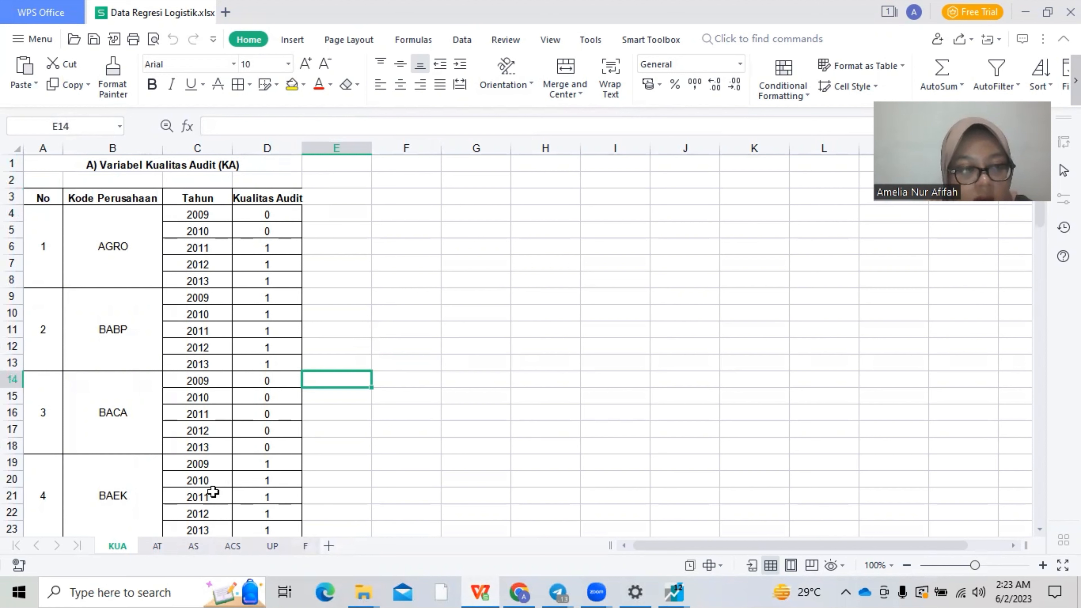
# Look through the AT, AS, ACS, UP and F variable sheets and examine the company rows on sheet F
pyautogui.click(158, 548)
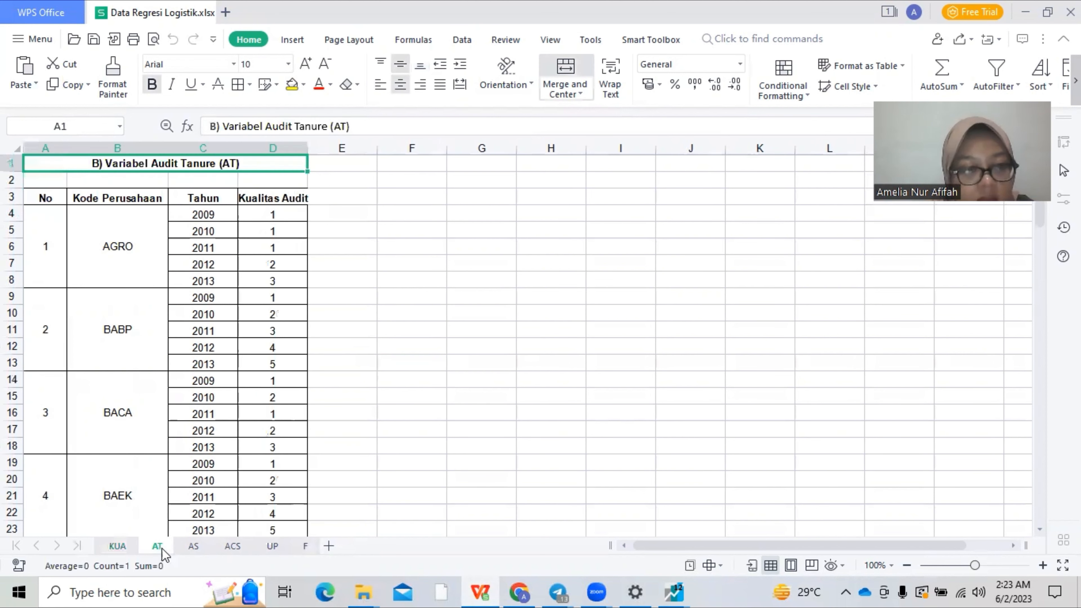
pyautogui.click(193, 547)
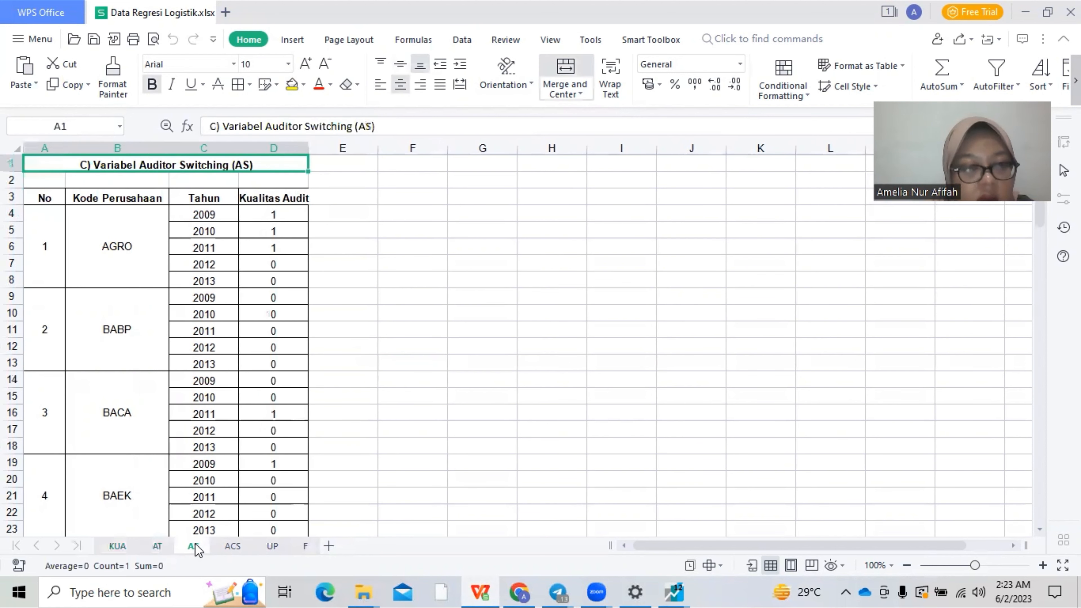
pyautogui.click(222, 549)
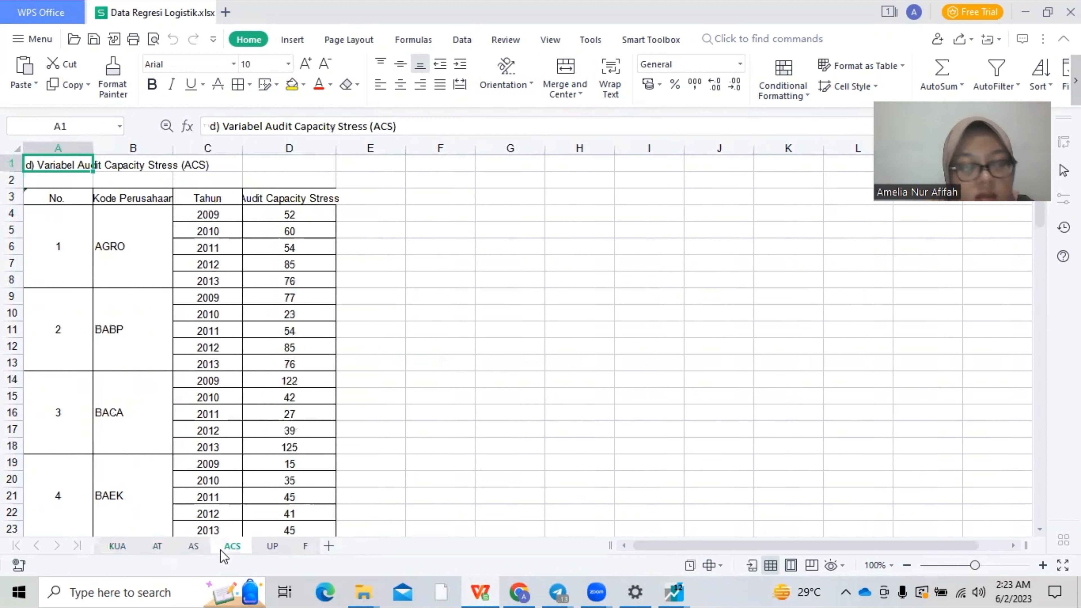
pyautogui.click(273, 546)
pyautogui.click(305, 546)
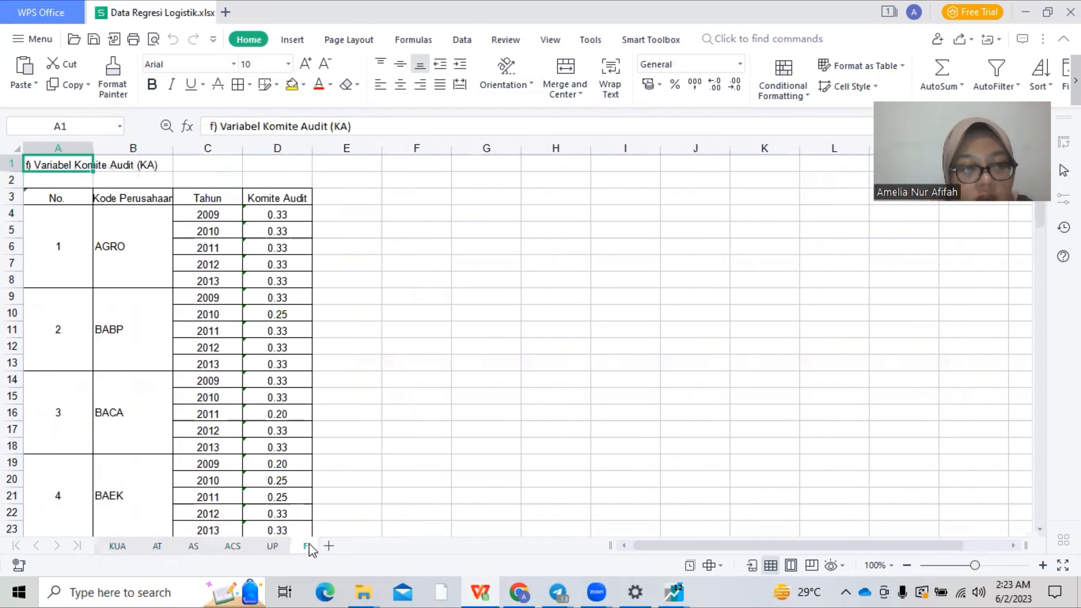
pyautogui.click(418, 372)
pyautogui.scroll(-14, 418, 371)
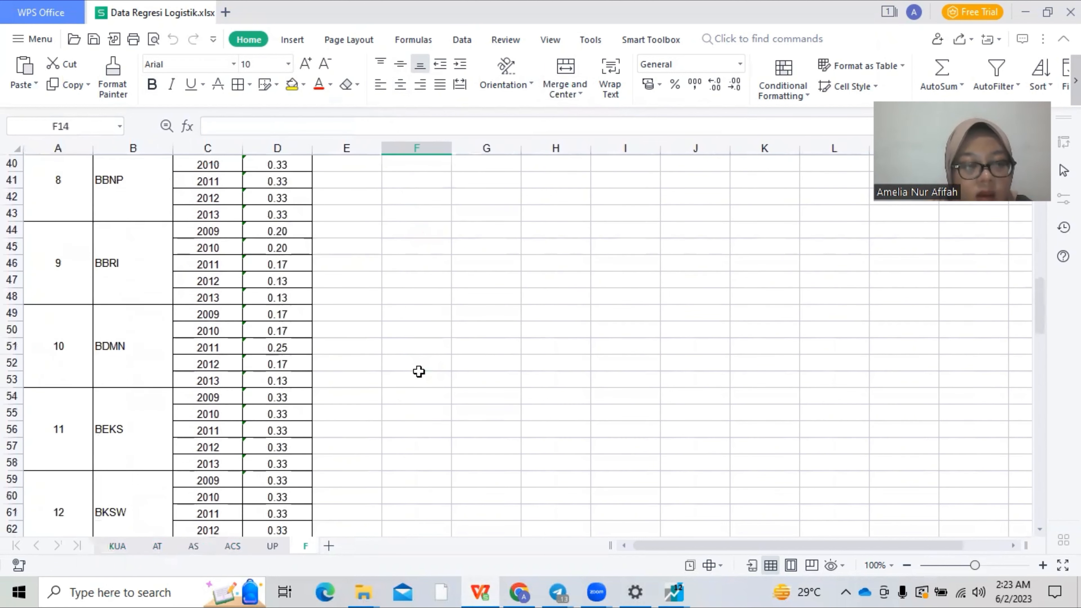
pyautogui.scroll(14, 419, 372)
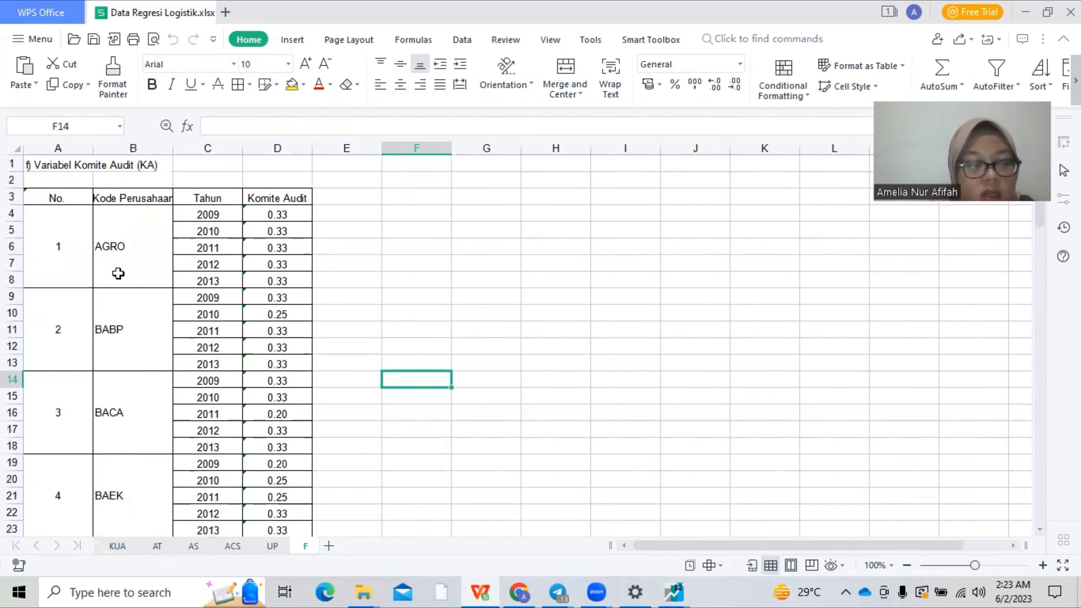
pyautogui.click(124, 286)
pyautogui.scroll(-20, 124, 288)
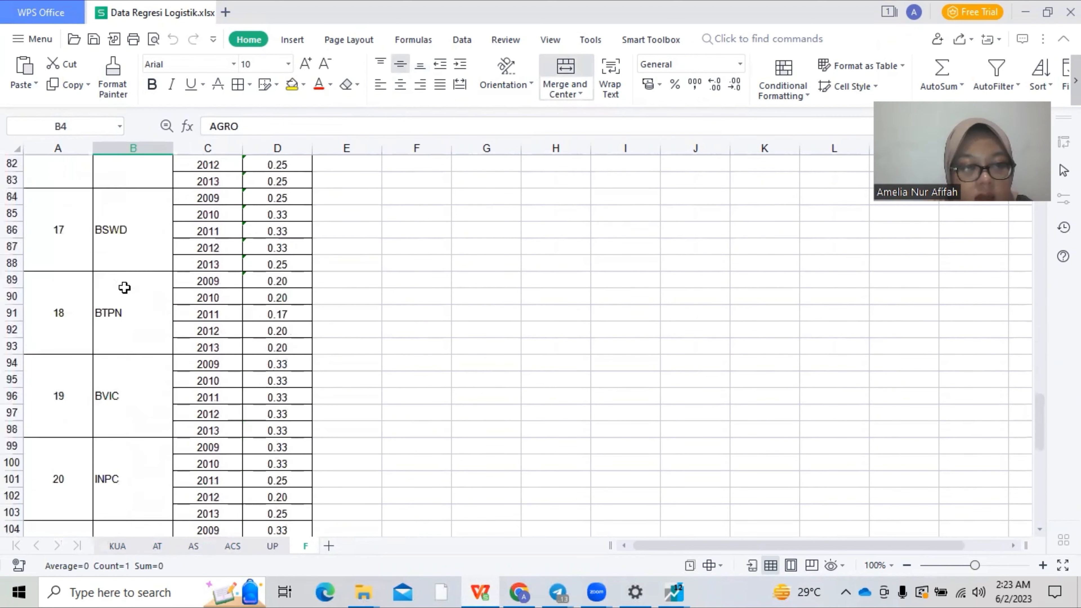
pyautogui.scroll(20, 124, 288)
pyautogui.scroll(20, 124, 288)
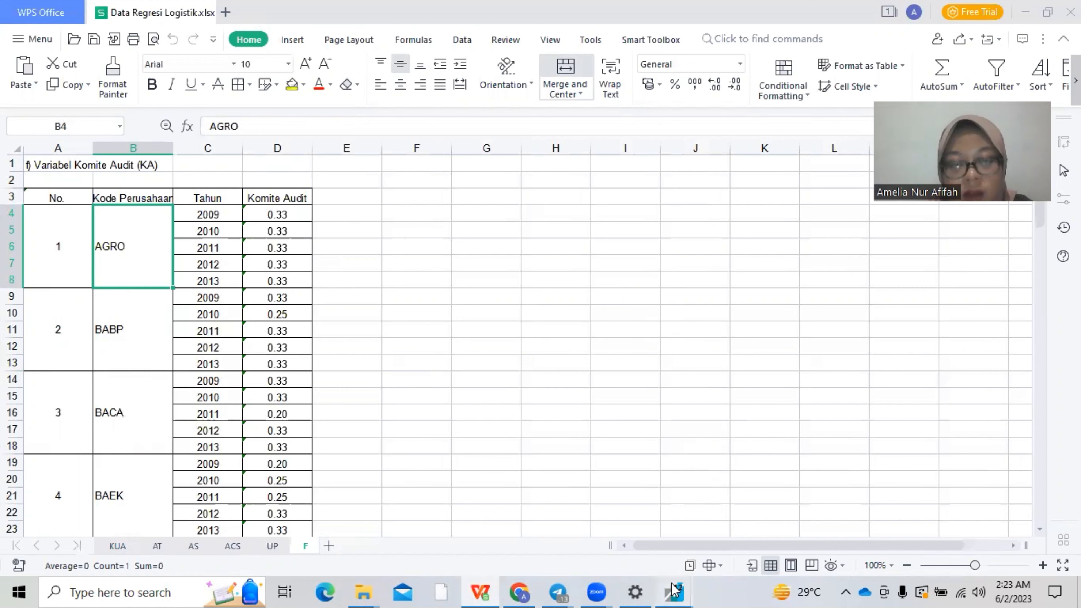
# Switch to EViews and start a new workfile with the Balanced Panel structure
pyautogui.moveTo(674, 590)
pyautogui.click(729, 531)
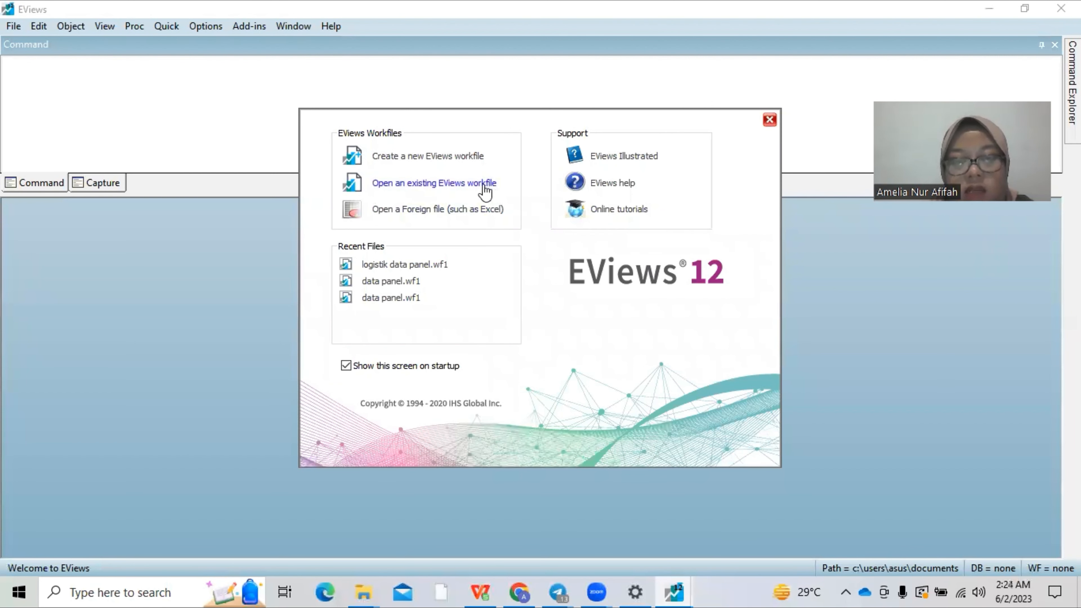
pyautogui.click(445, 159)
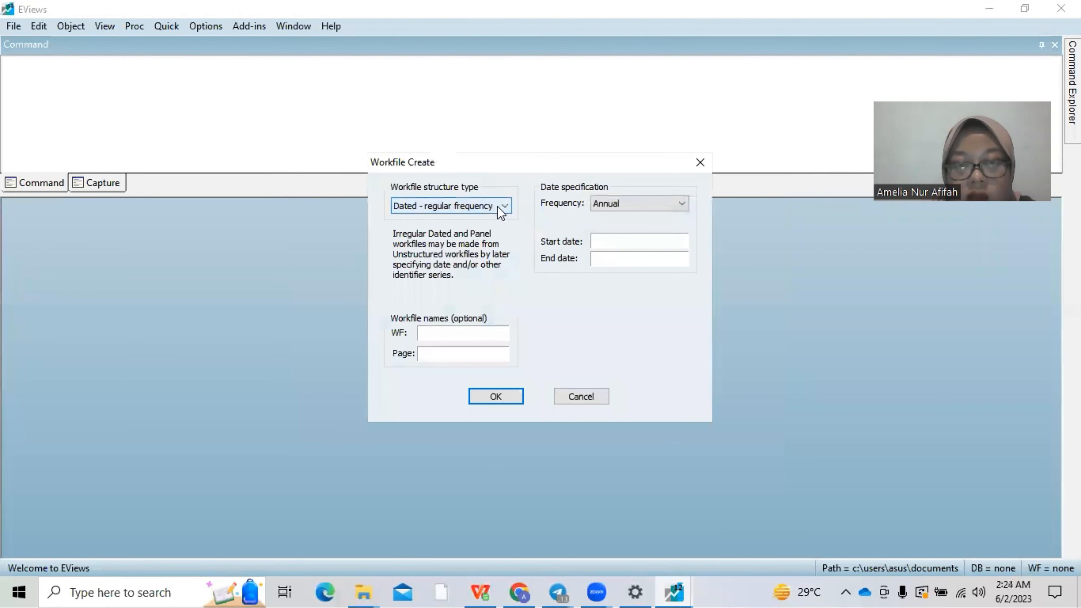
pyautogui.click(497, 206)
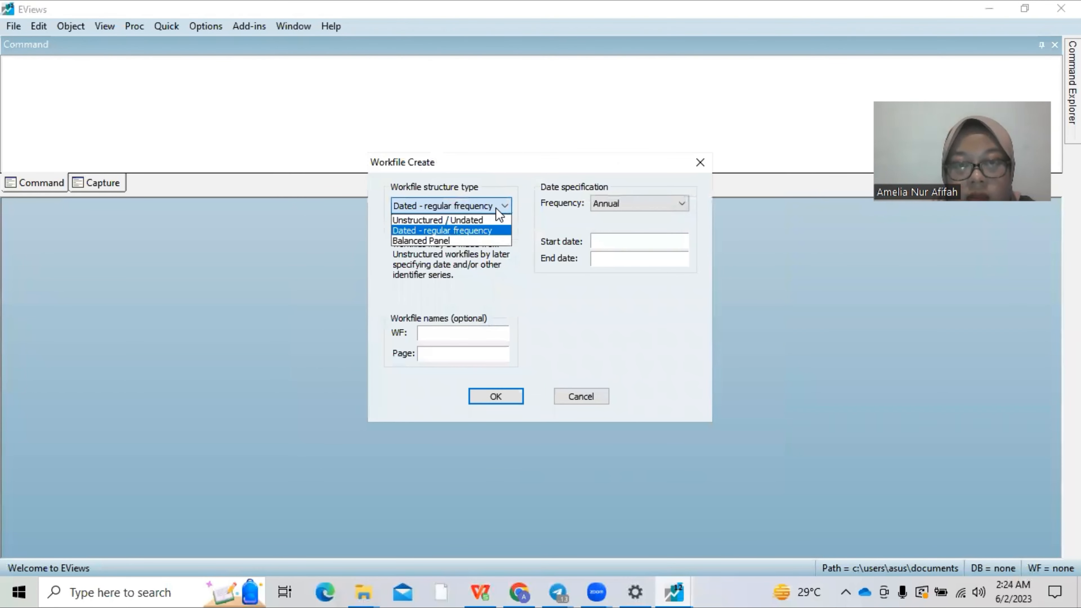
pyautogui.click(444, 236)
# Specify an annual panel from 2009 to 2013 with 25 cross sections and begin editing the workfile name
pyautogui.click(644, 207)
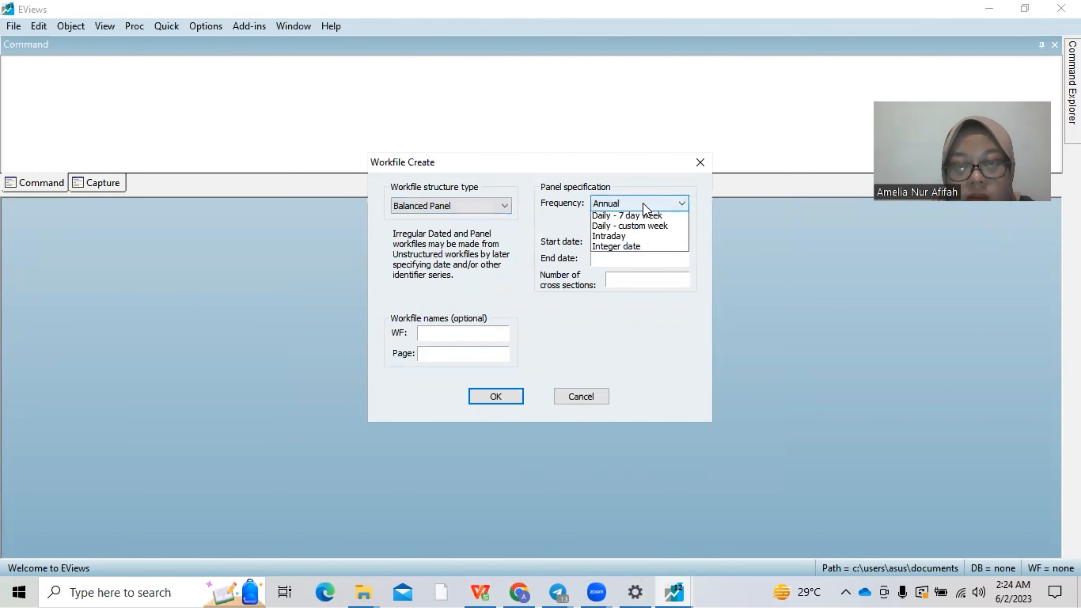
pyautogui.click(614, 227)
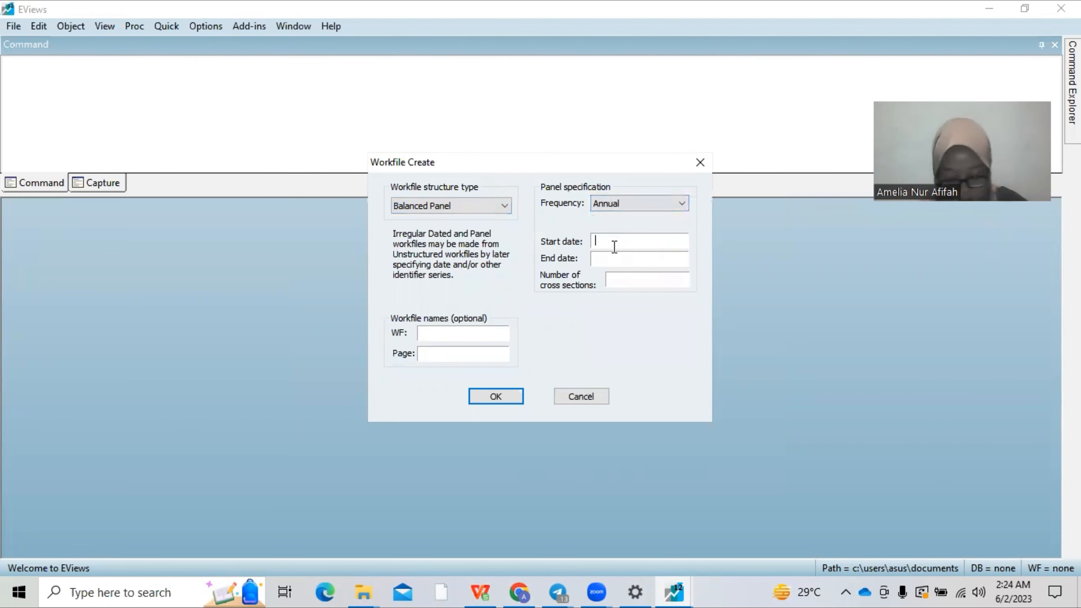
pyautogui.click(614, 247)
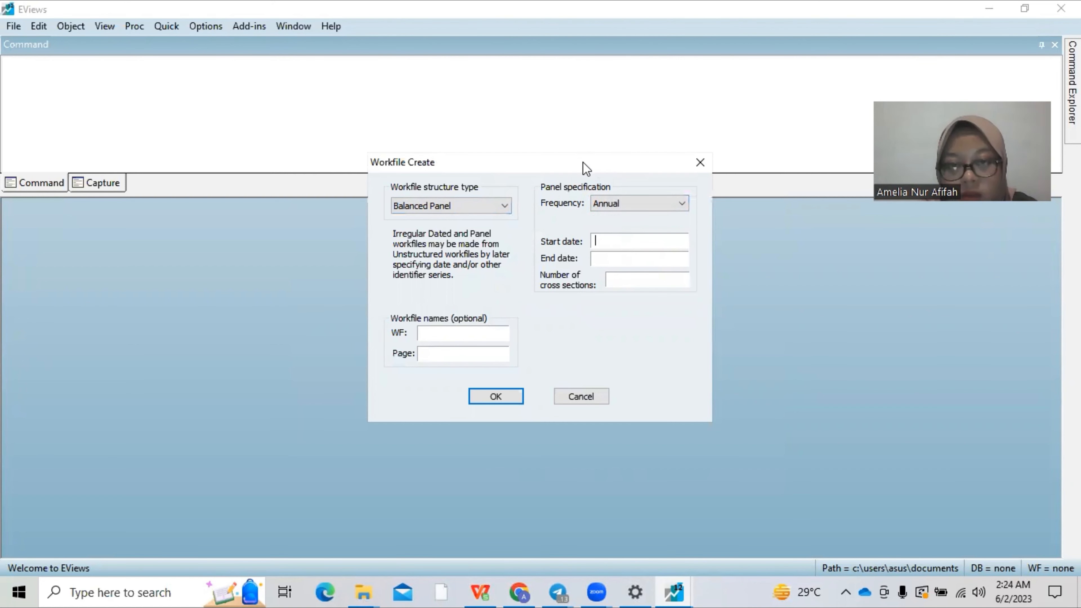
pyautogui.write('20')
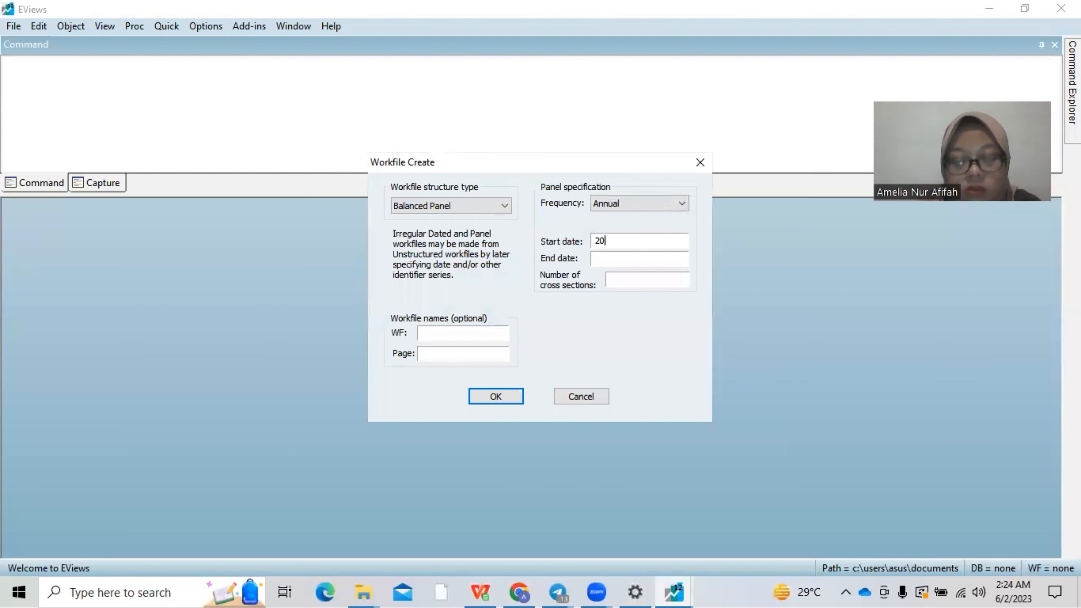
pyautogui.write('09')
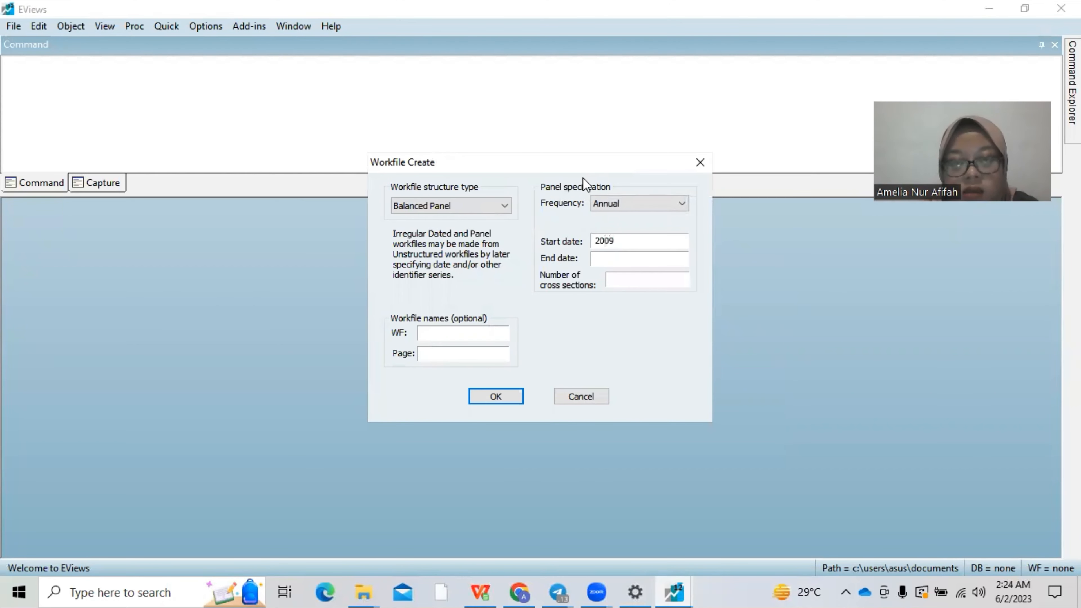
pyautogui.click(603, 255)
pyautogui.write('2')
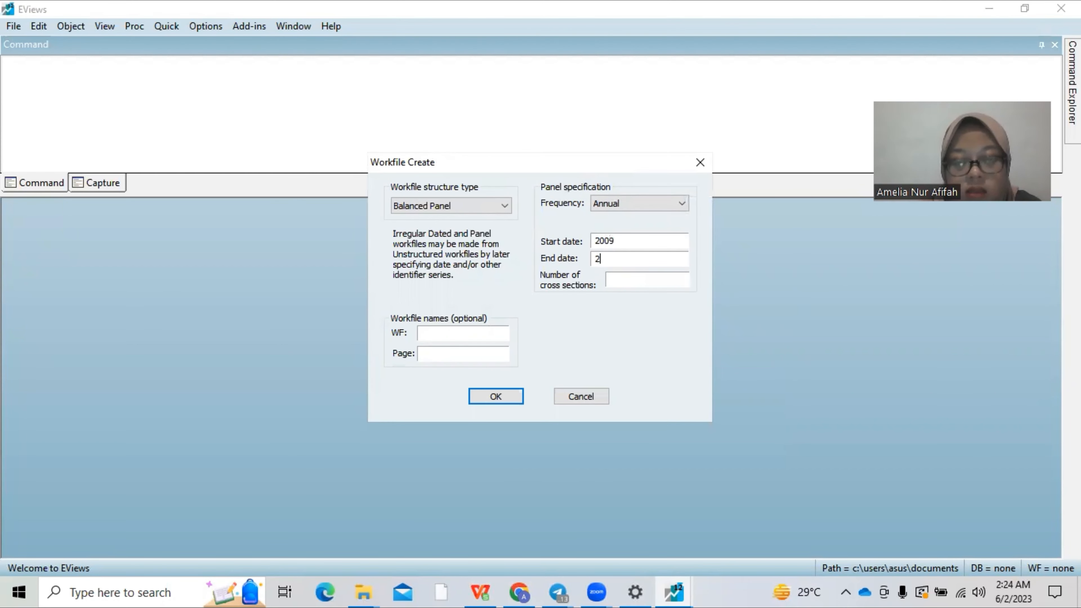
pyautogui.write('013')
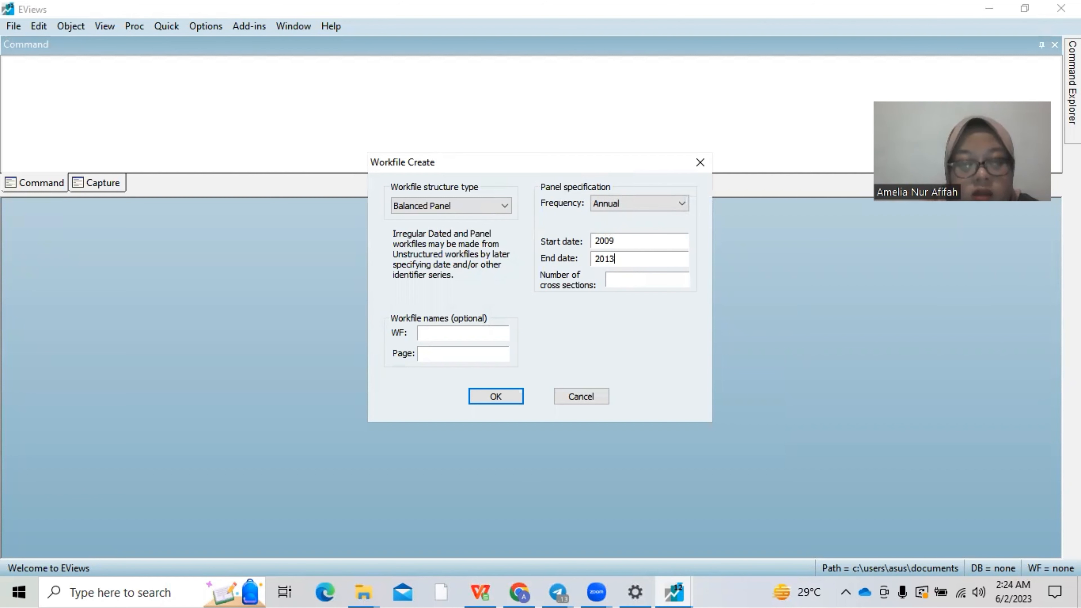
pyautogui.click(628, 280)
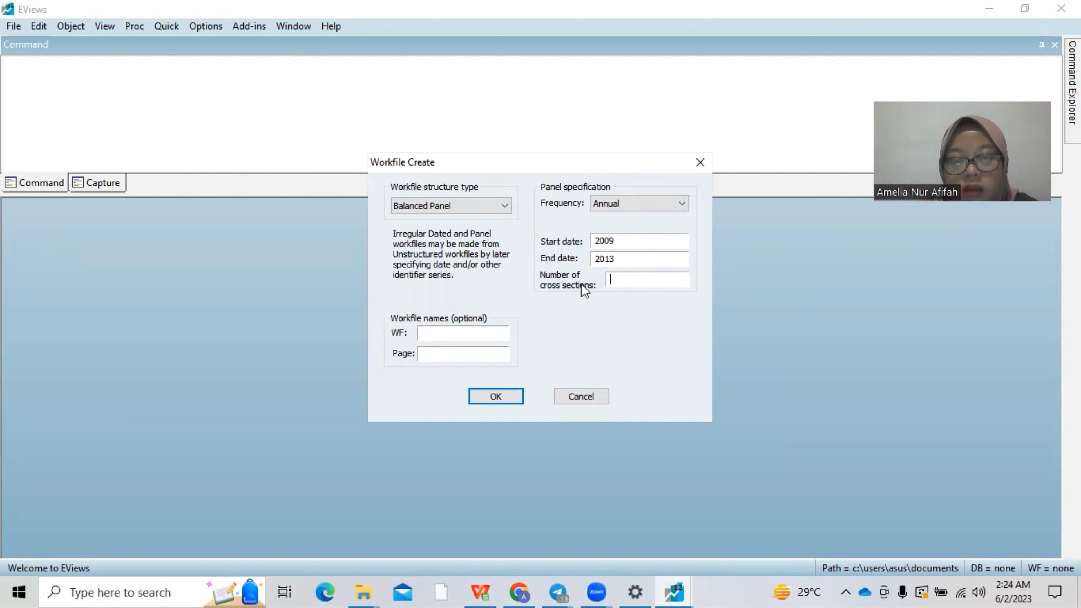
pyautogui.write('25')
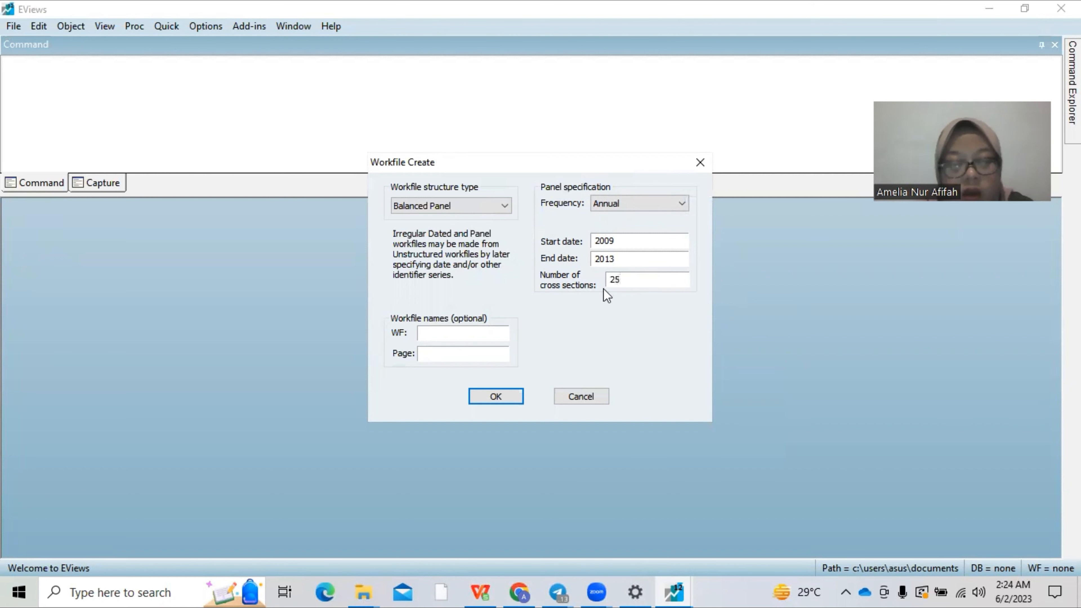
pyautogui.click(466, 336)
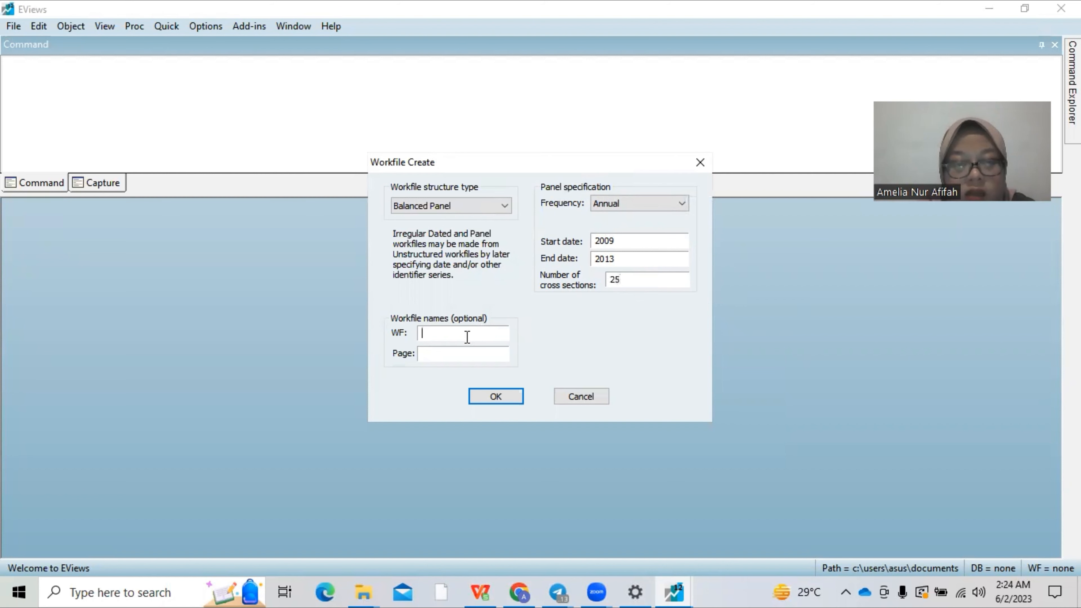
pyautogui.write('B')
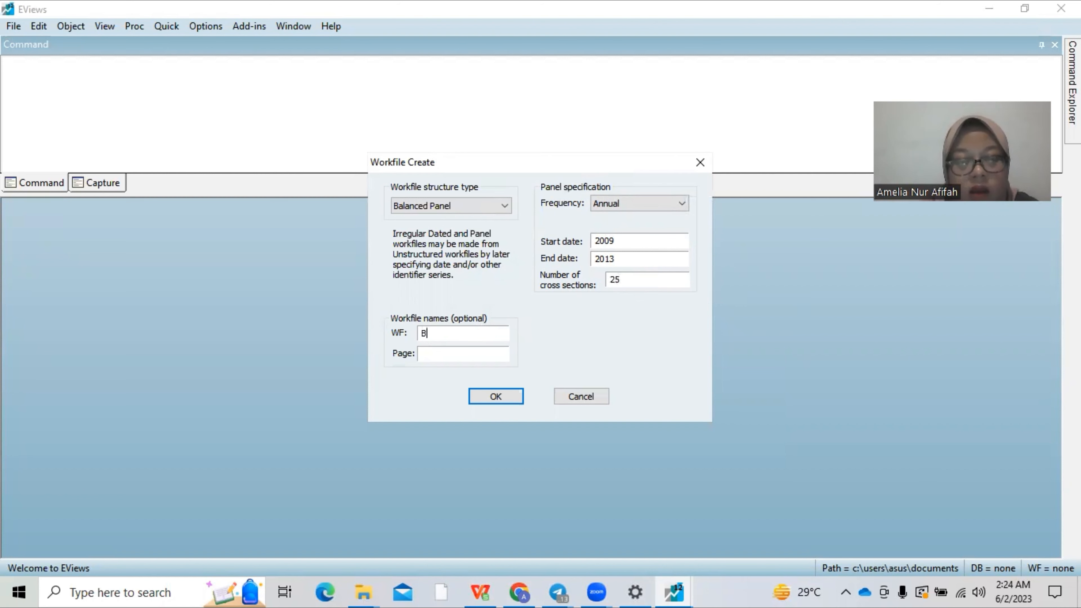
pyautogui.write('alanced')
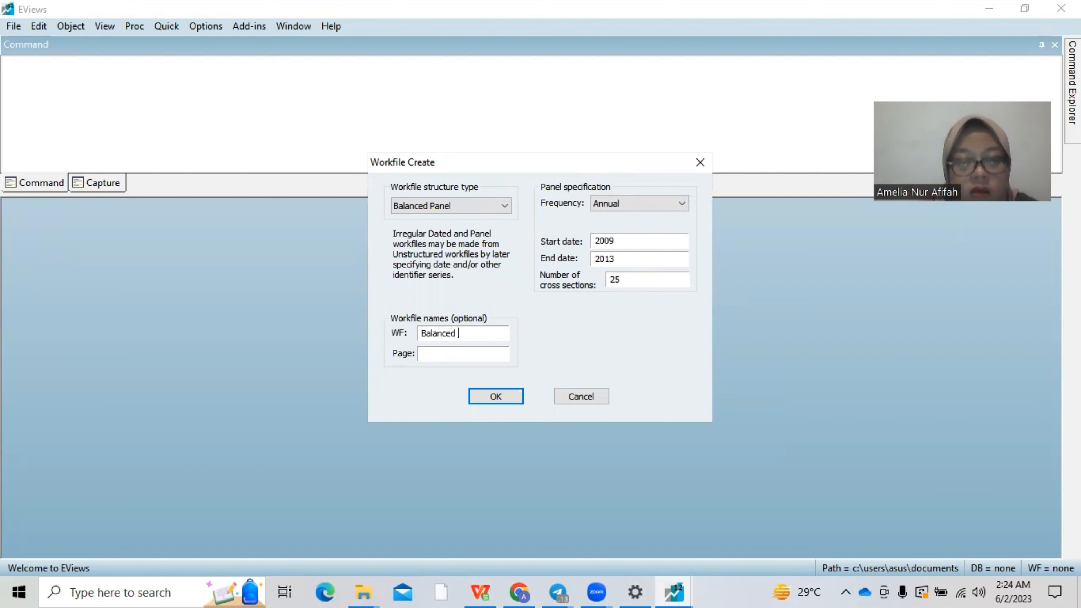
pyautogui.press('BackSpace')
pyautogui.press('BackSpace')
pyautogui.press('BackSpace')
pyautogui.press('BackSpace')
pyautogui.press('BackSpace')
pyautogui.press('BackSpace')
pyautogui.press('BackSpace')
pyautogui.press('BackSpace')
pyautogui.press('BackSpace')
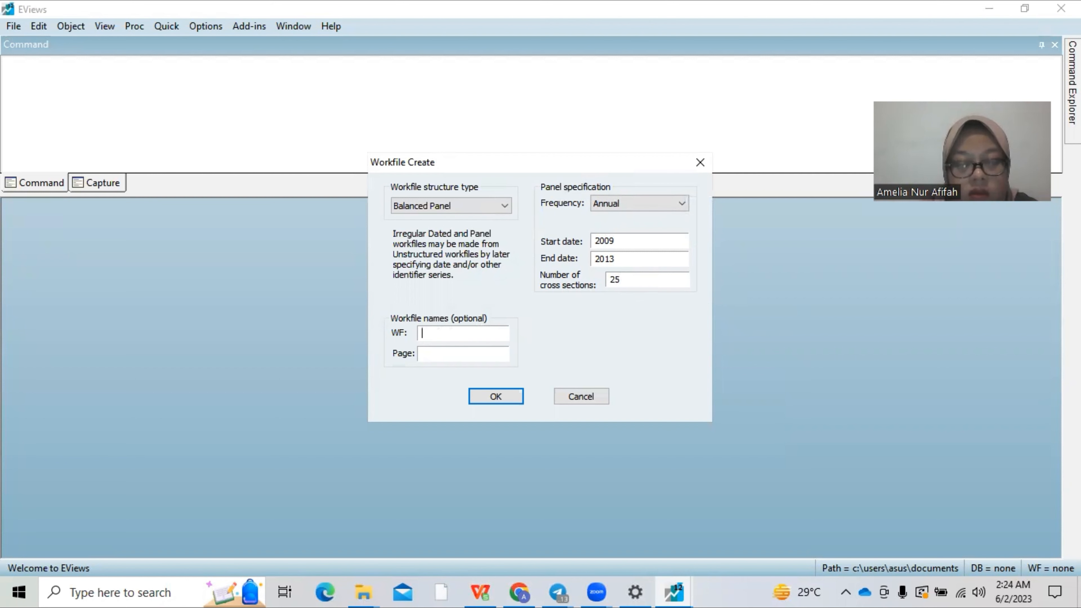
# Name the workfile "Data Panel Logistik" and create it
pyautogui.write('Dta')
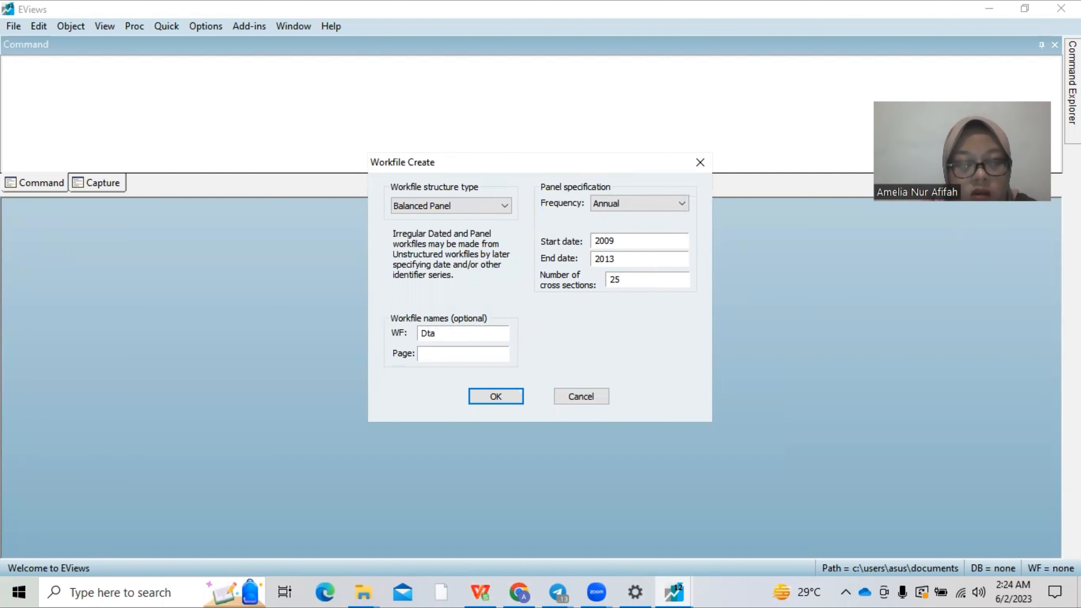
pyautogui.press('BackSpace')
pyautogui.press('BackSpace')
pyautogui.write('ata Pane')
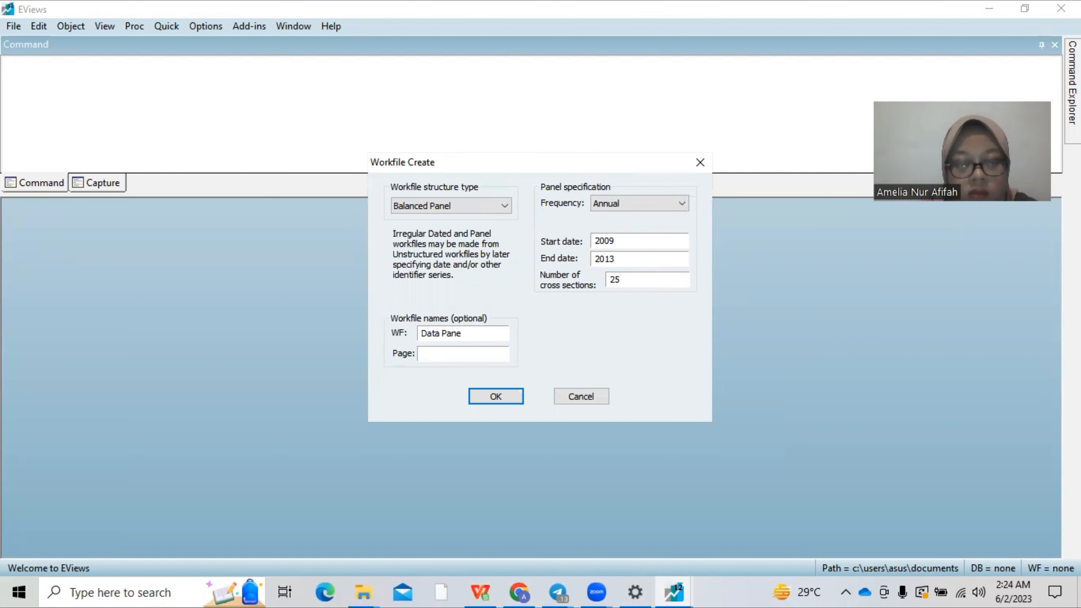
pyautogui.write('l Lo')
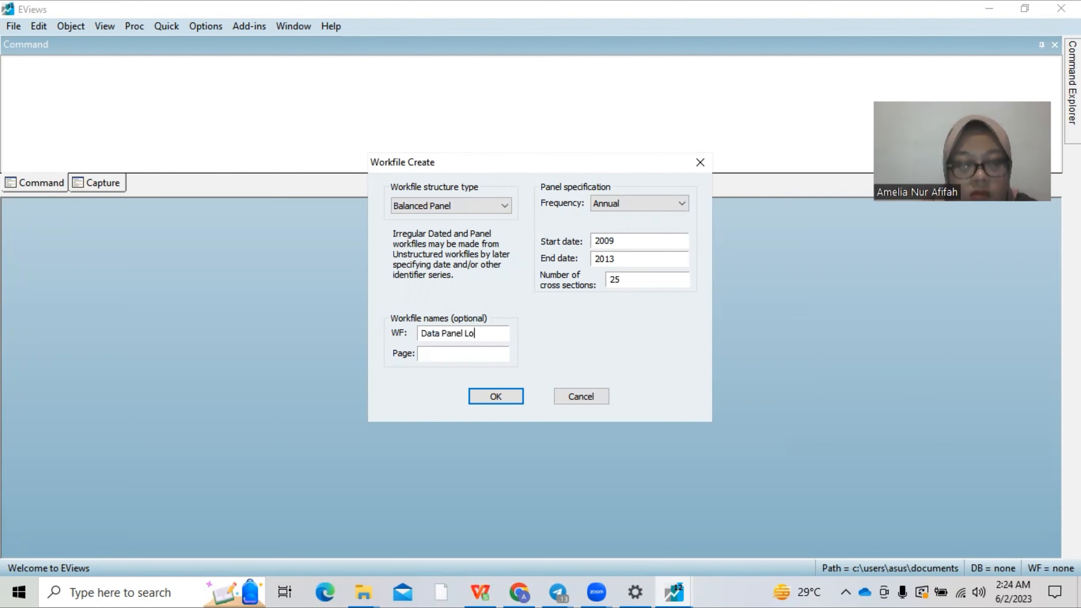
pyautogui.write('gistik')
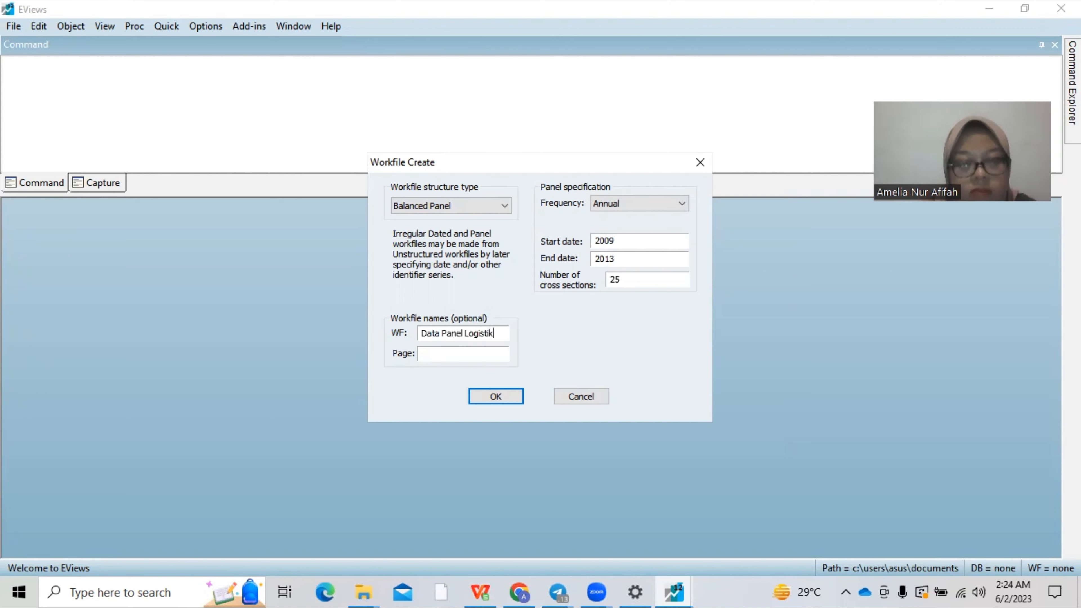
pyautogui.click(495, 398)
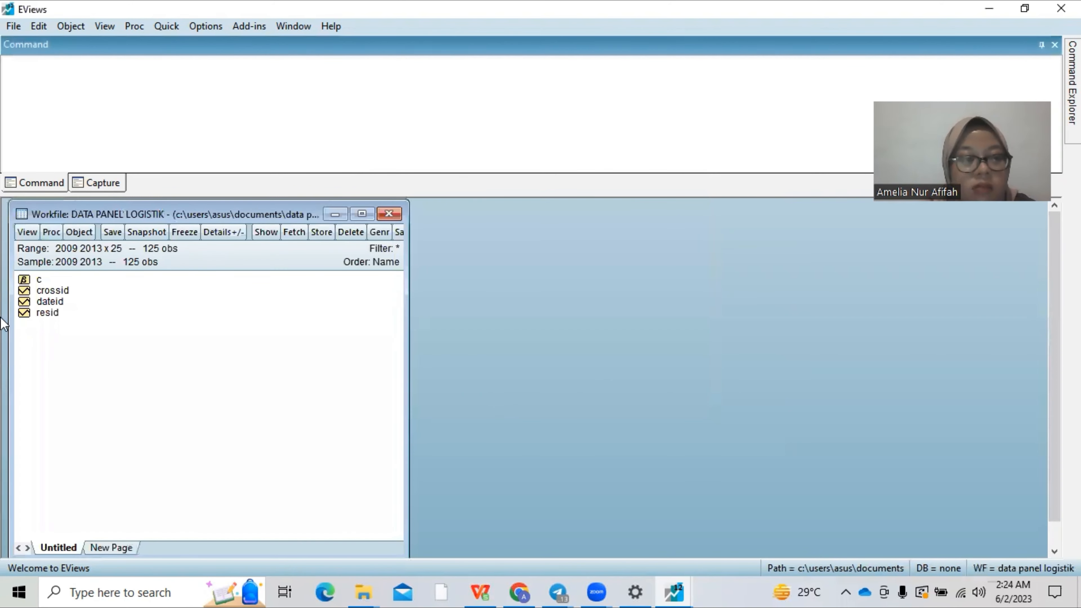
# Create a new Series object named KUA in the Data Panel Logistik workfile
pyautogui.click(231, 144)
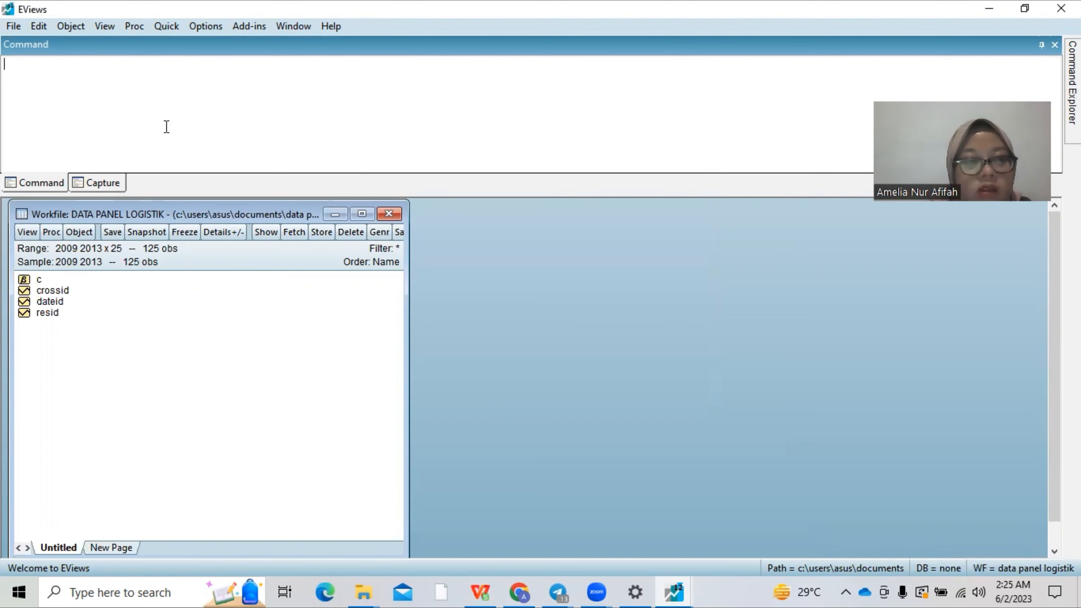
pyautogui.click(81, 230)
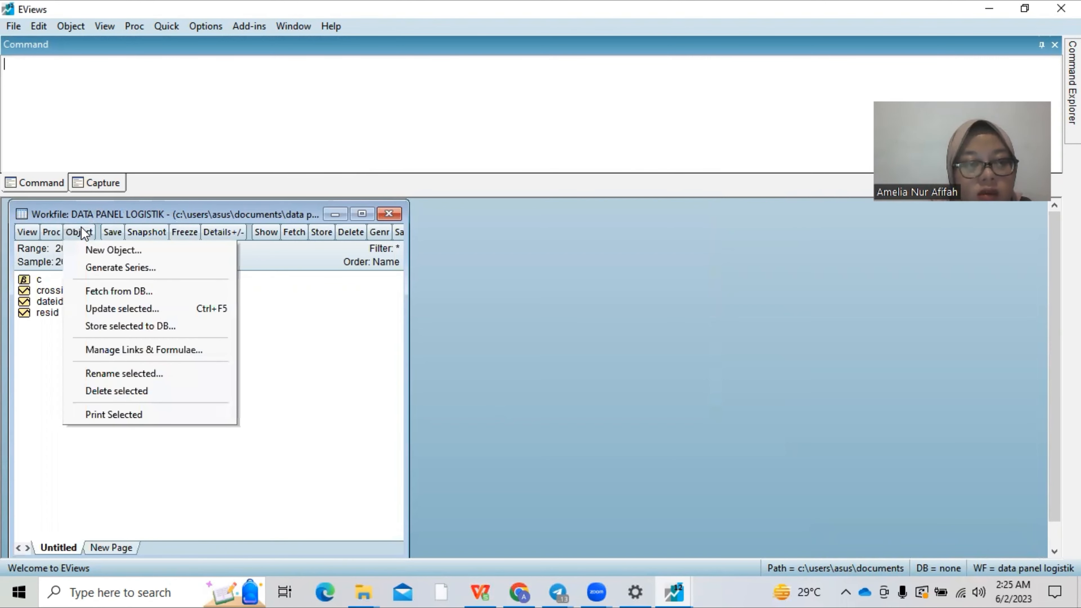
pyautogui.click(107, 248)
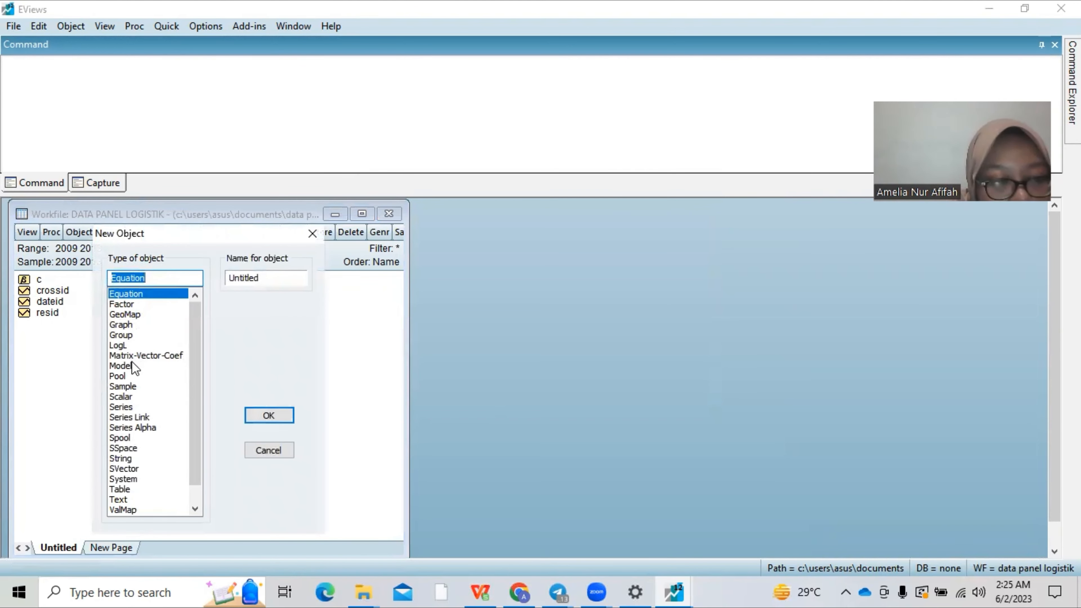
pyautogui.click(132, 402)
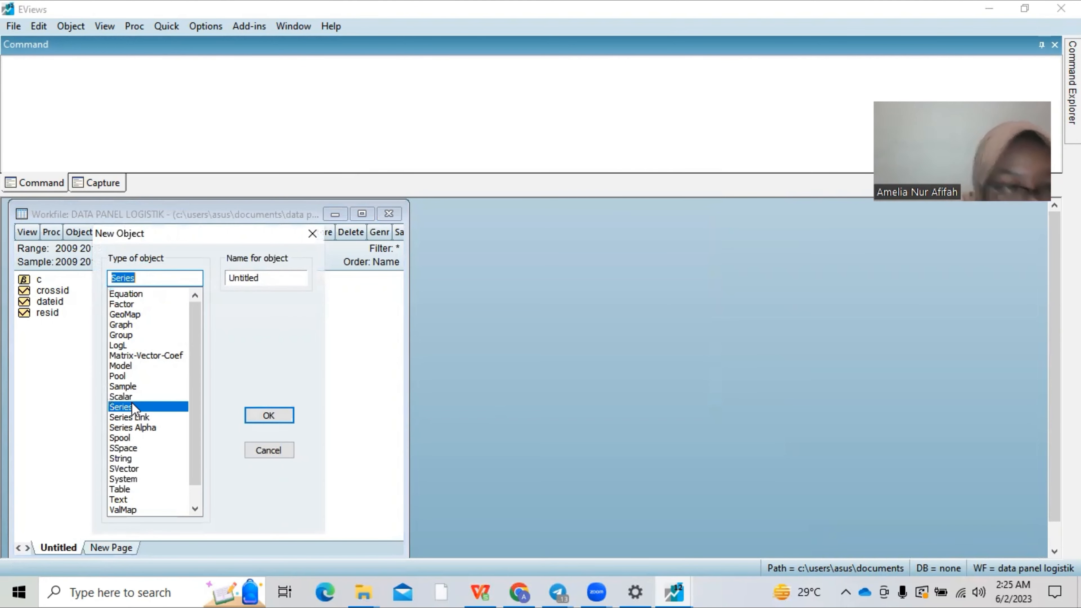
pyautogui.click(269, 278)
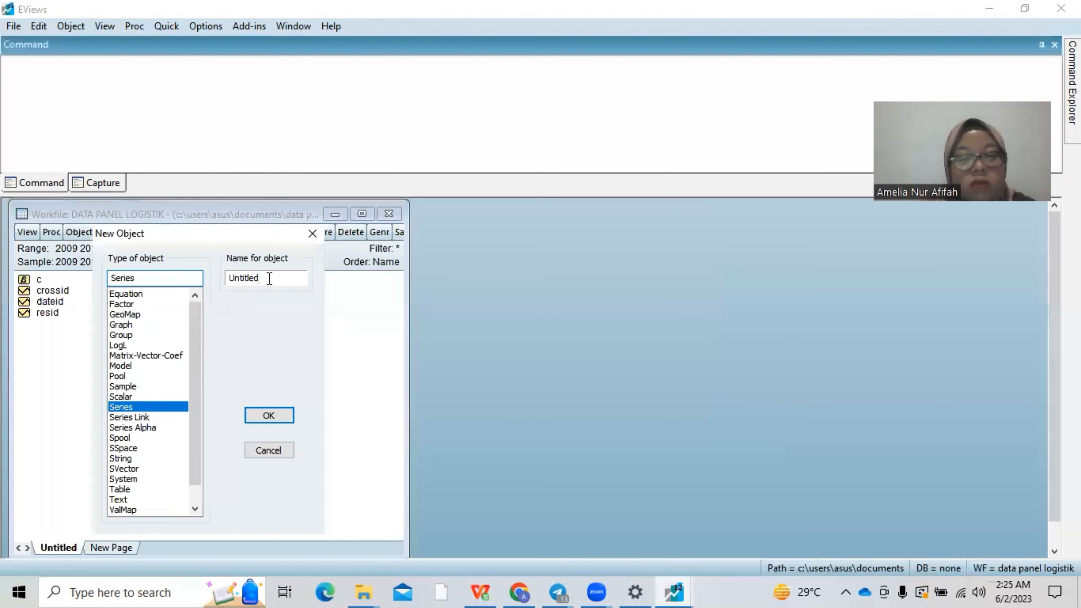
pyautogui.press('BackSpace')
pyautogui.press('BackSpace')
pyautogui.press('BackSpace')
pyautogui.press('BackSpace')
pyautogui.press('BackSpace')
pyautogui.press('BackSpace')
pyautogui.press('BackSpace')
pyautogui.press('BackSpace')
pyautogui.write('KUA')
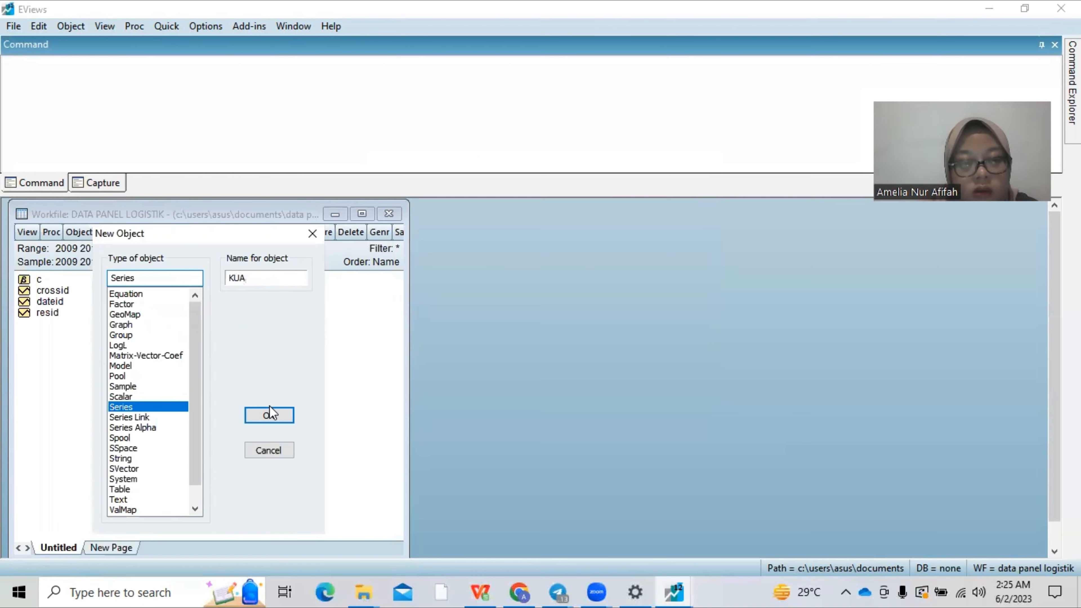
pyautogui.click(271, 416)
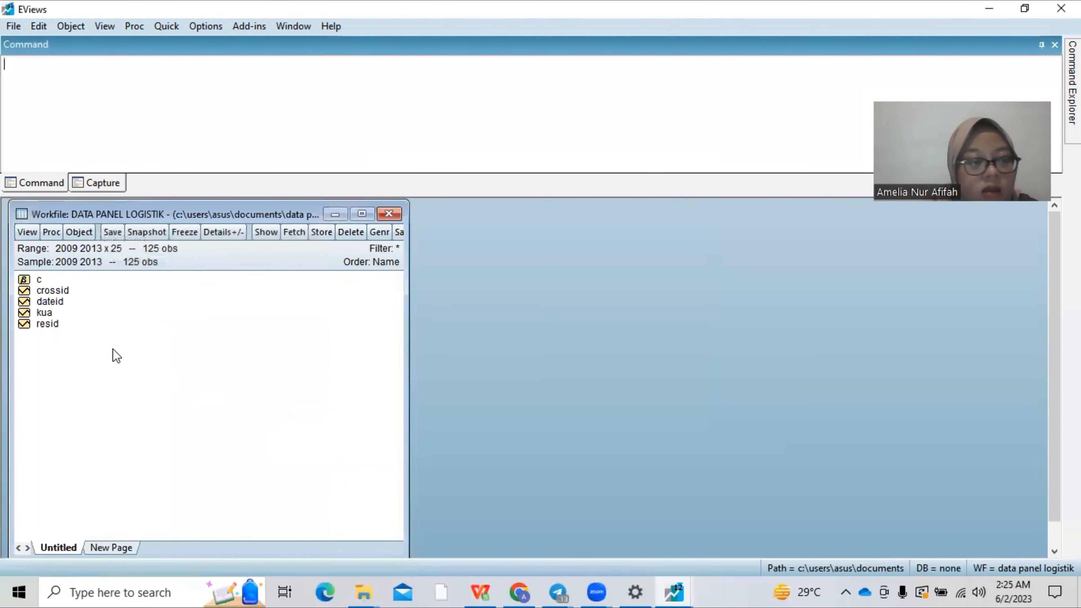
# Open the kua series for editing, then switch to WPS Office and copy the Kualitas Audit values D4:D128 from sheet KUA
pyautogui.doubleClick(46, 313)
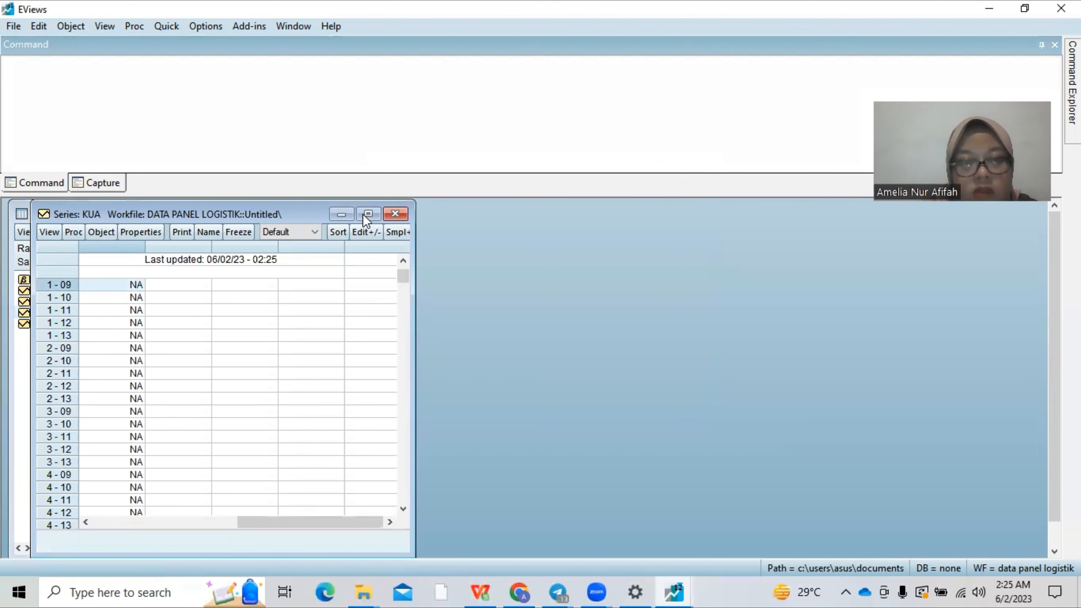
pyautogui.click(366, 232)
pyautogui.click(481, 591)
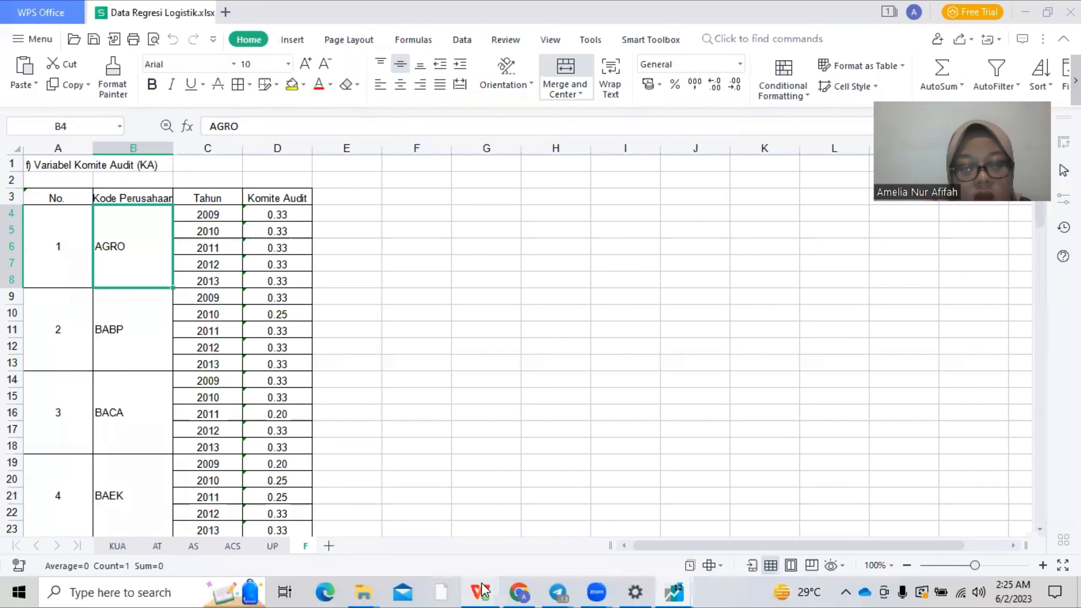
pyautogui.click(122, 547)
pyautogui.moveTo(265, 214); pyautogui.dragTo(266, 281)
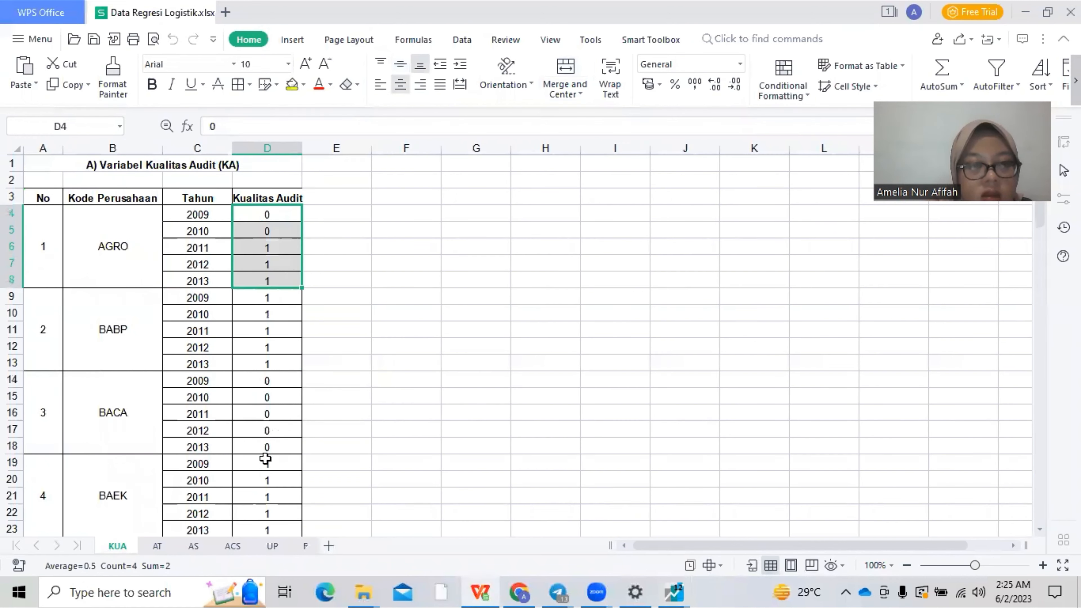
pyautogui.moveTo(265, 458)
pyautogui.mouseDown()
pyautogui.moveTo(271, 590)
pyautogui.moveTo(279, 446)
pyautogui.mouseUp()
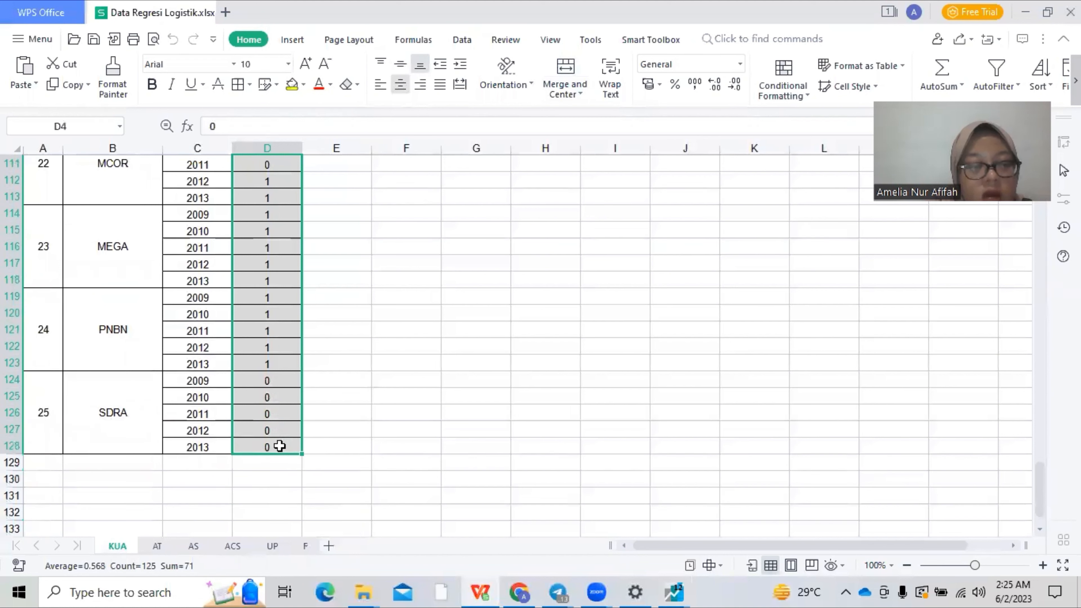
pyautogui.hotkey('ctrl', 'c')
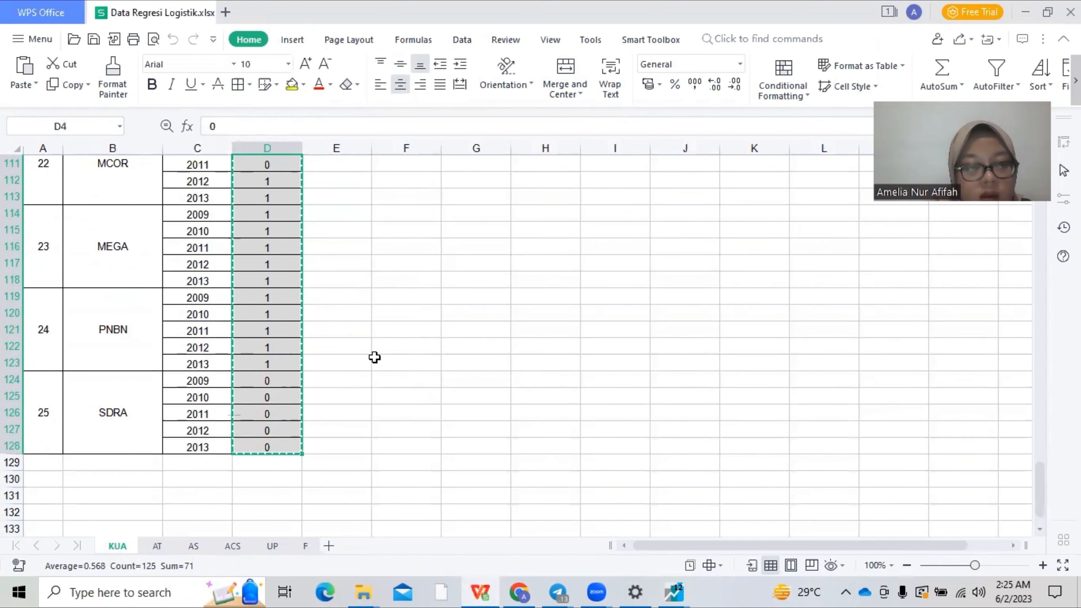
pyautogui.scroll(20, 375, 357)
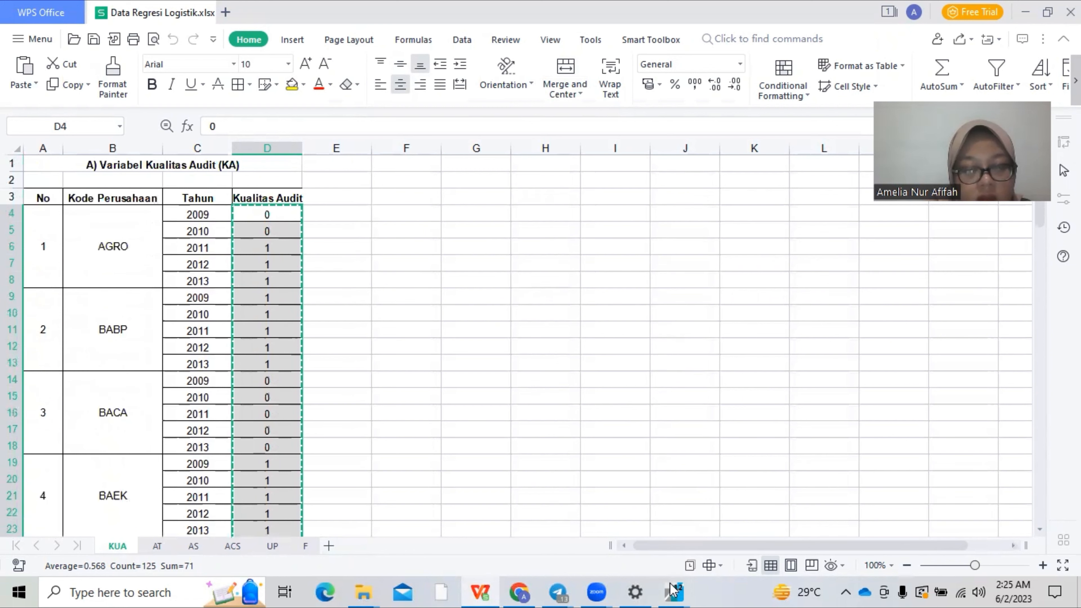
# Switch back to EViews, paste the copied values into the kua series from 1 - 09, check the rows and close the series
pyautogui.moveTo(675, 591)
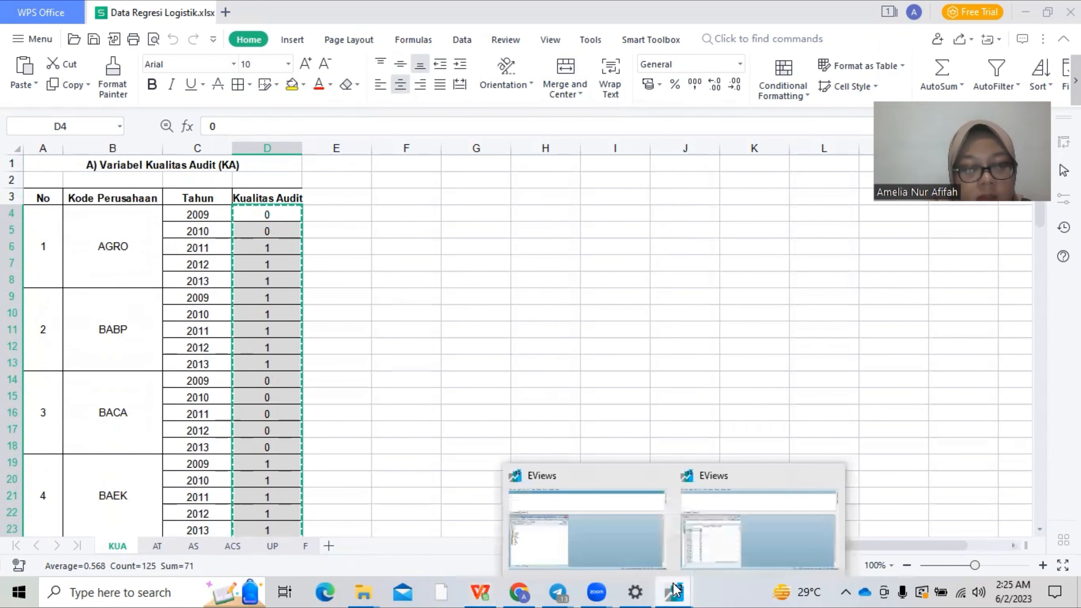
pyautogui.click(700, 562)
pyautogui.hotkey('ctrl', 'v')
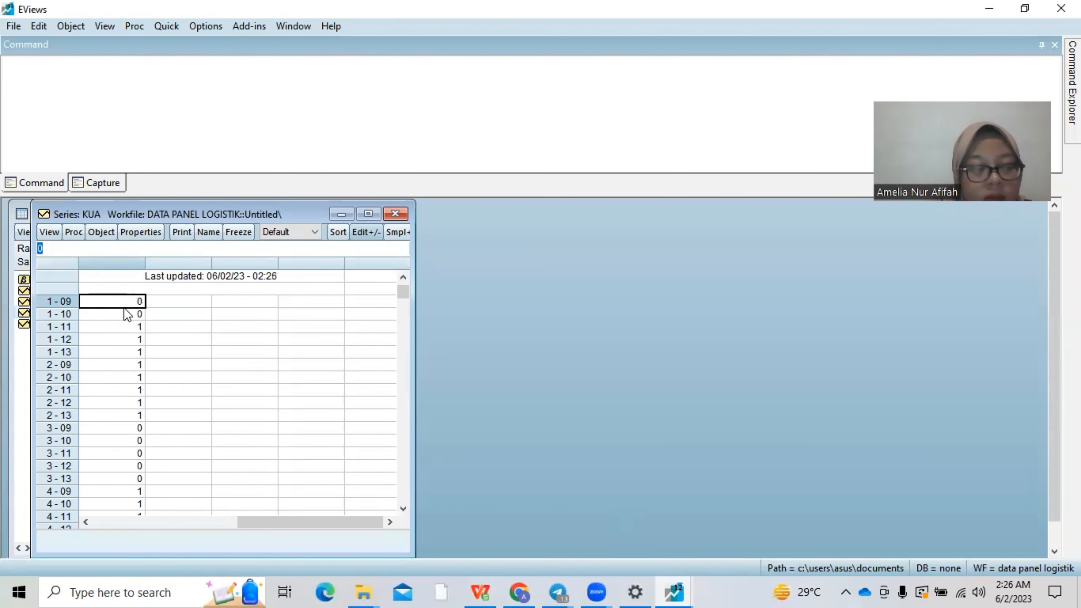
pyautogui.scroll(-1, 155, 424)
pyautogui.scroll(-20, 155, 424)
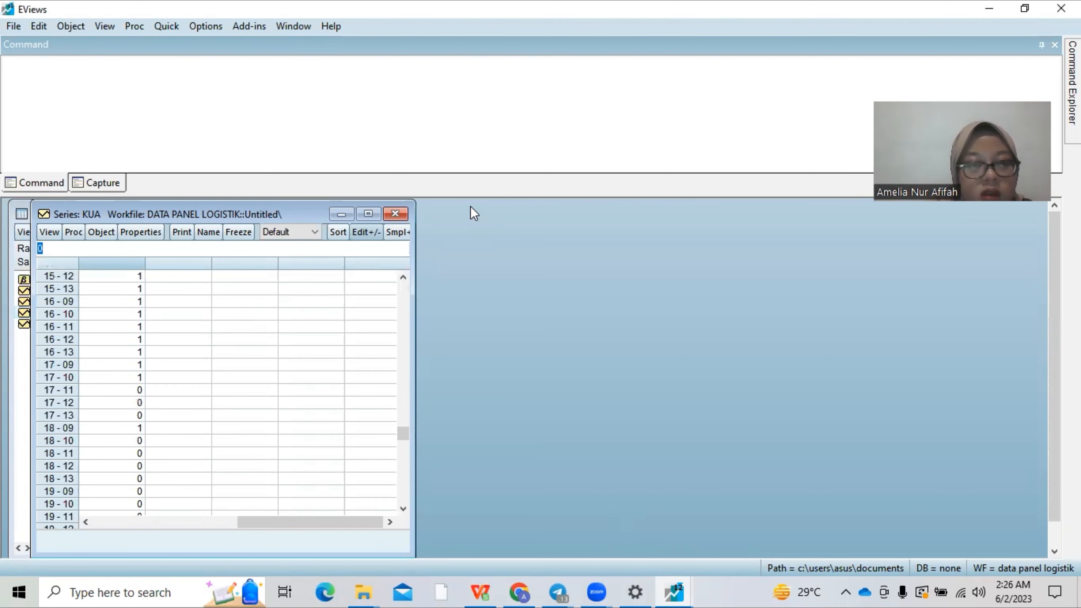
pyautogui.click(395, 214)
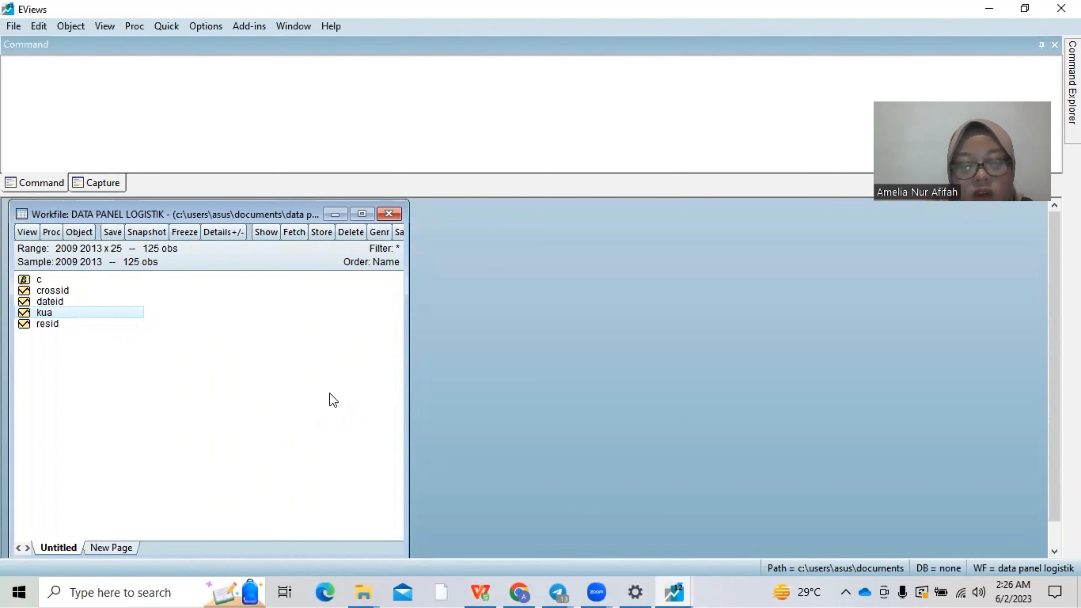
# Switch to the EViews window with the Logistik Data Panel workfile and start common-sample descriptive statistics for a group
pyautogui.moveTo(674, 591)
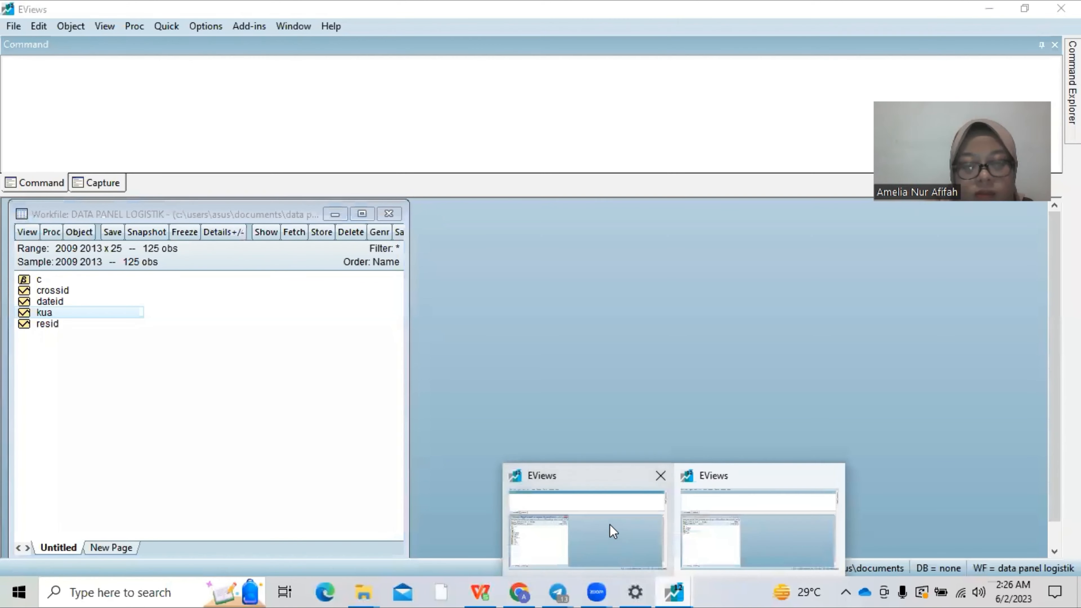
pyautogui.click(609, 528)
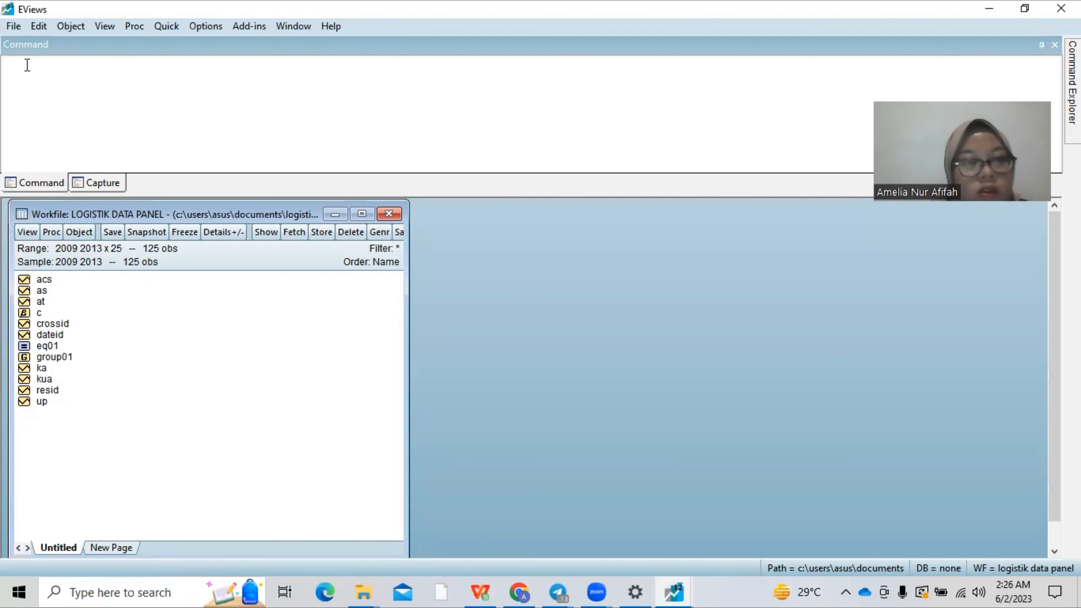
pyautogui.click(165, 27)
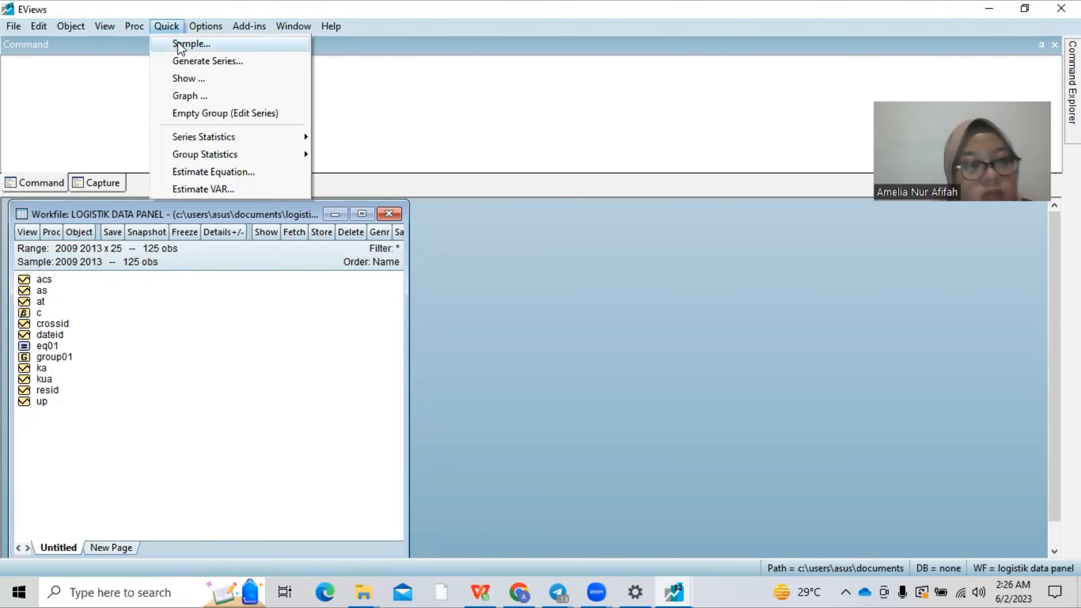
pyautogui.moveTo(209, 156)
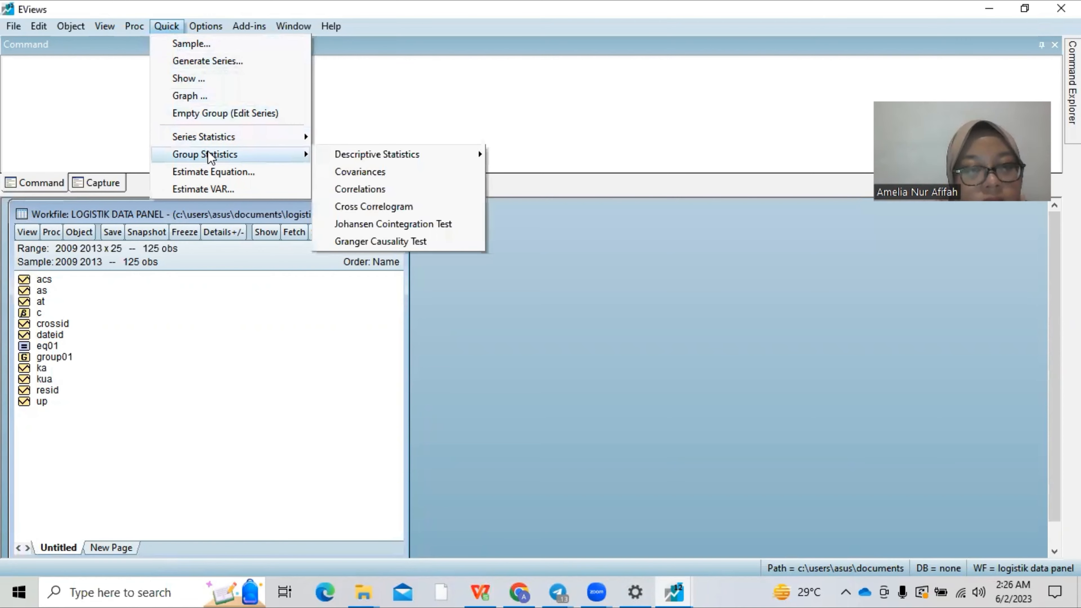
pyautogui.moveTo(328, 156)
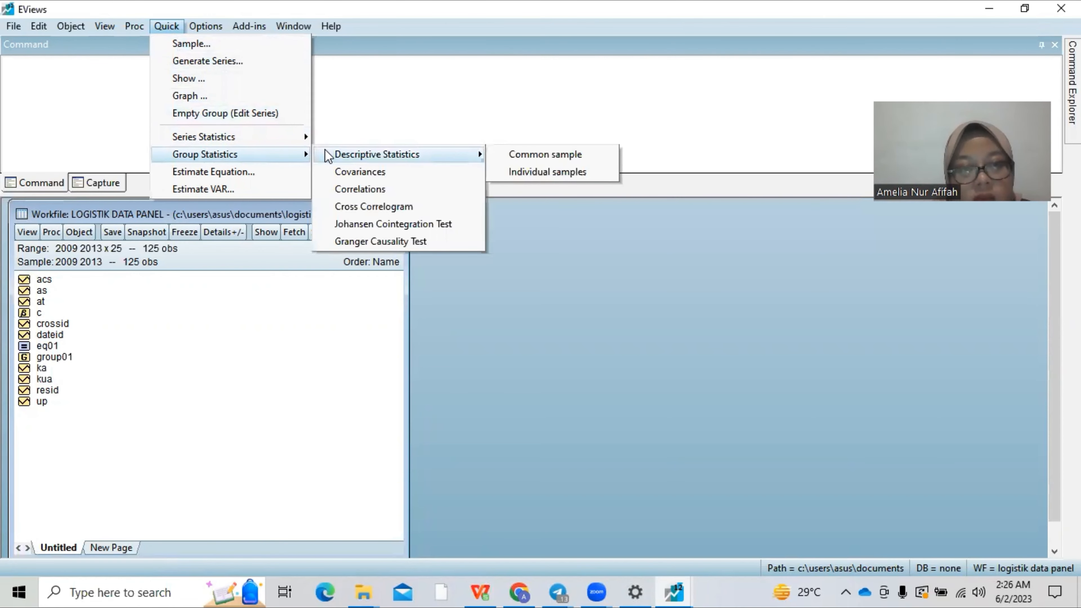
pyautogui.click(508, 155)
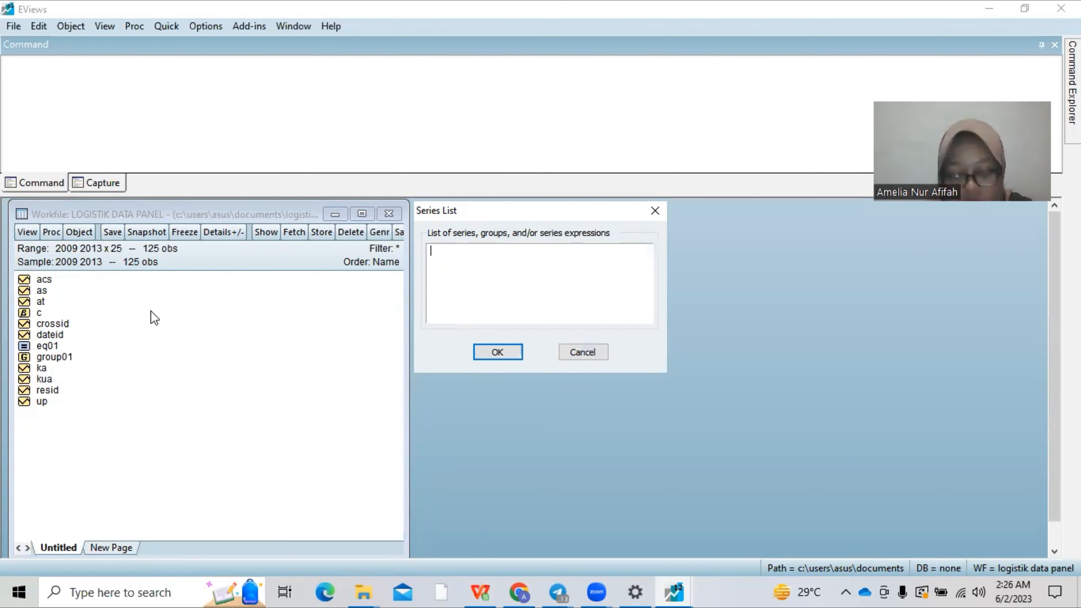
# Enter the series list "kua at as acs up ka" and generate their descriptive statistics
pyautogui.write('kua ')
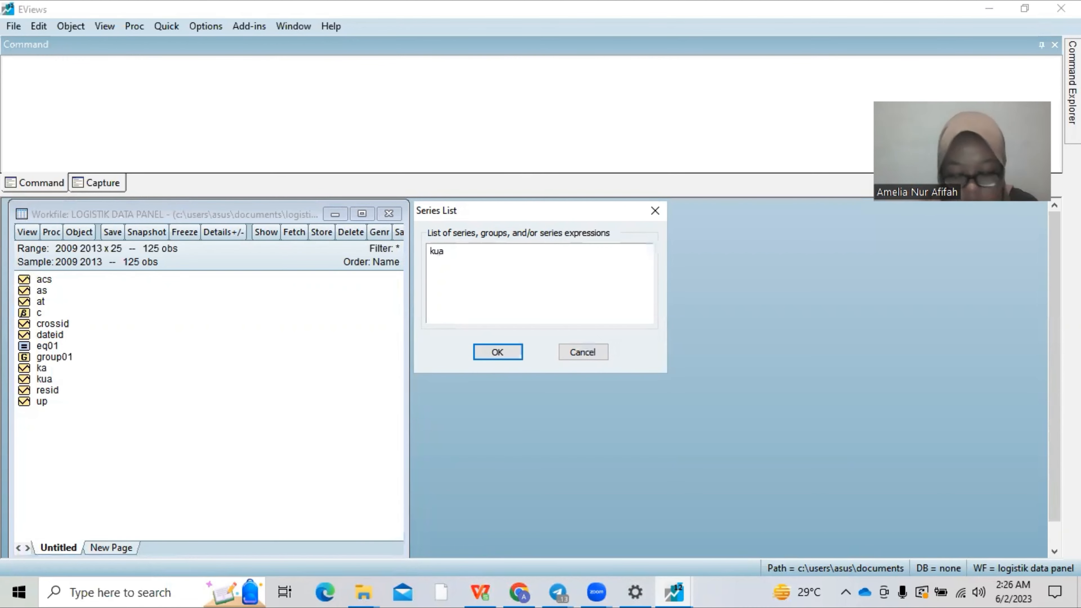
pyautogui.write('at as')
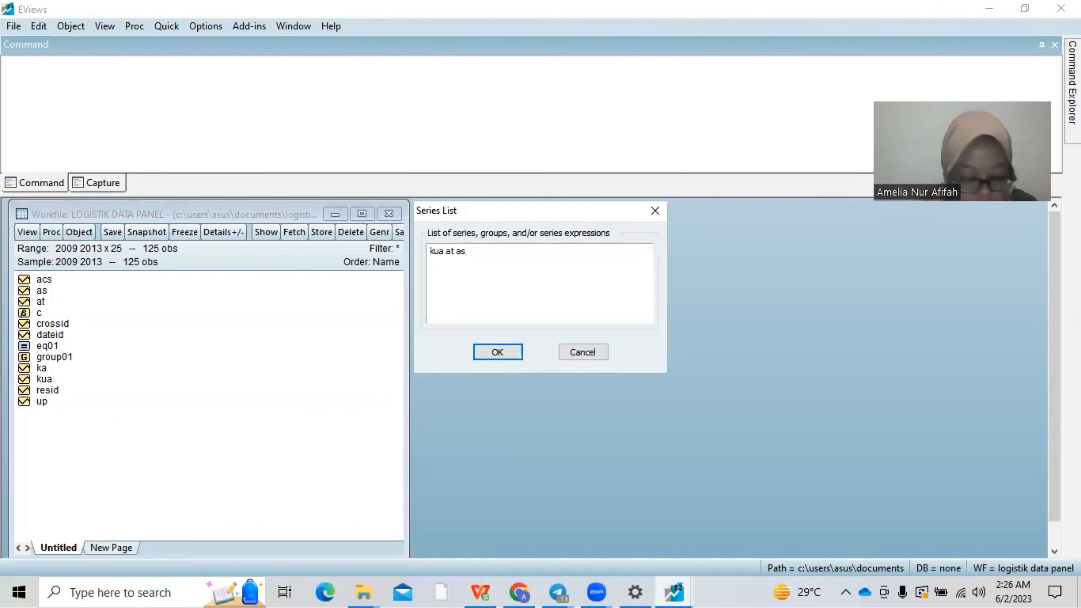
pyautogui.write('acs ')
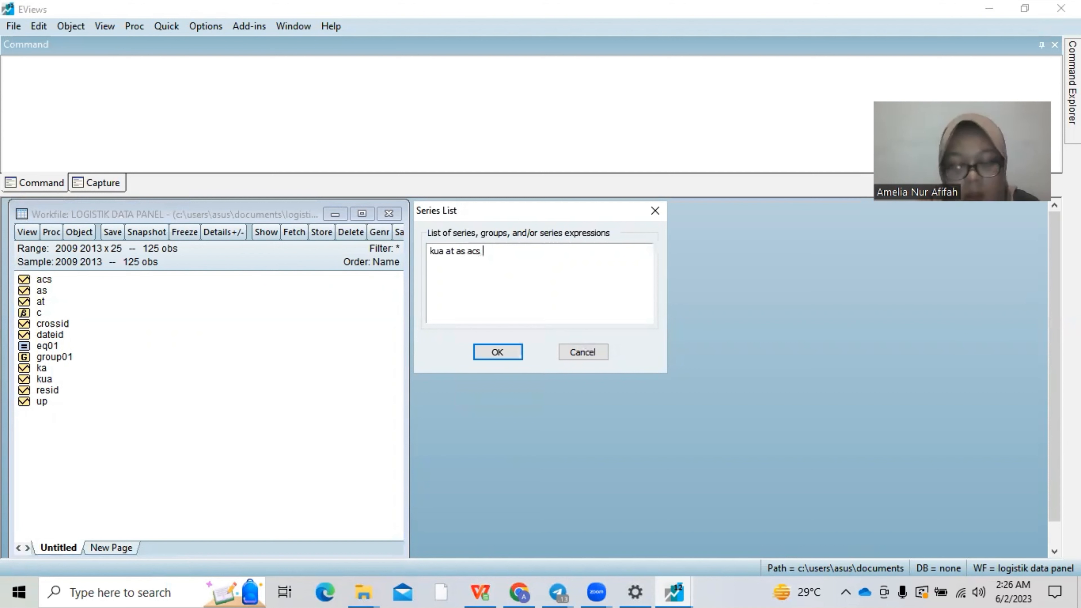
pyautogui.write('up')
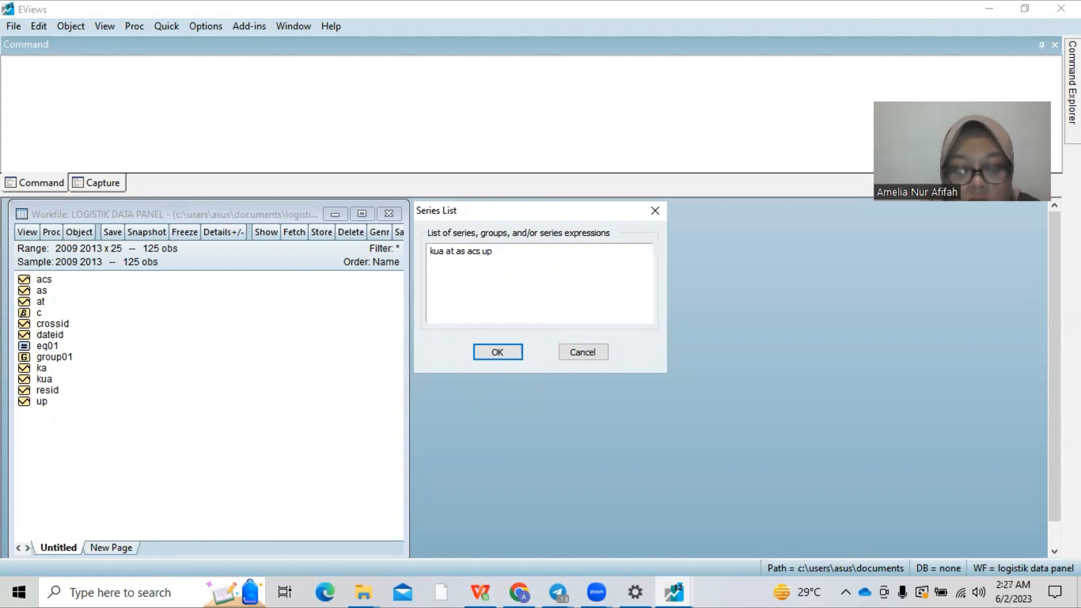
pyautogui.write(' ka')
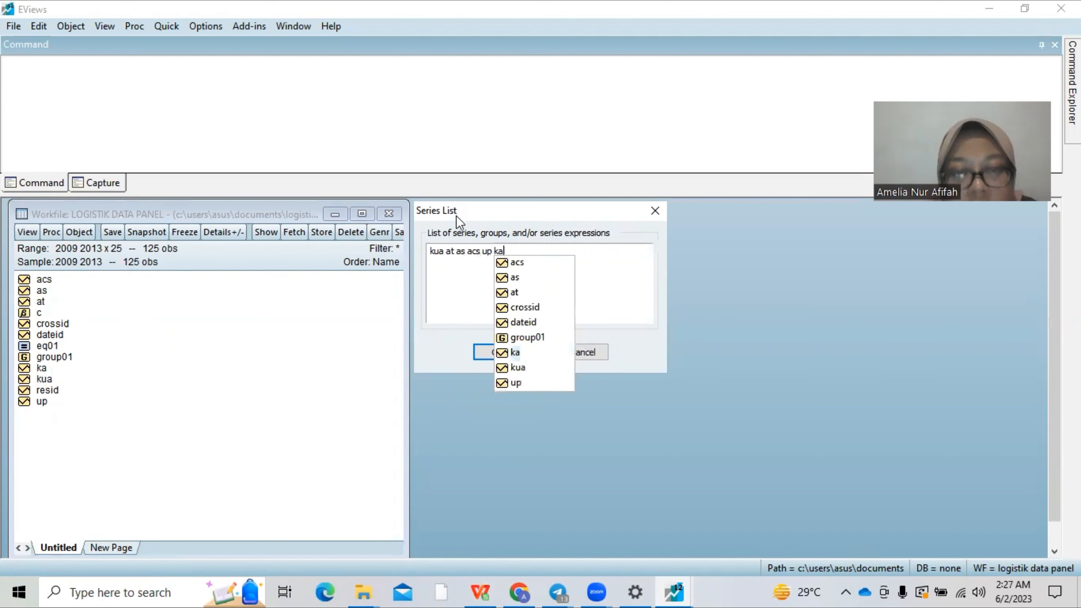
pyautogui.click(476, 270)
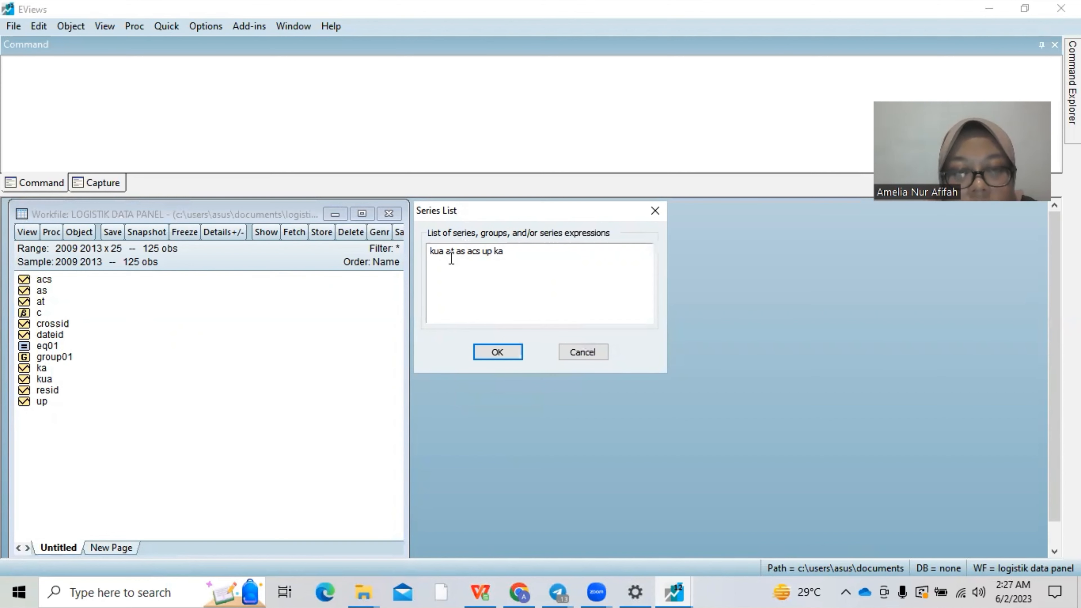
pyautogui.click(506, 351)
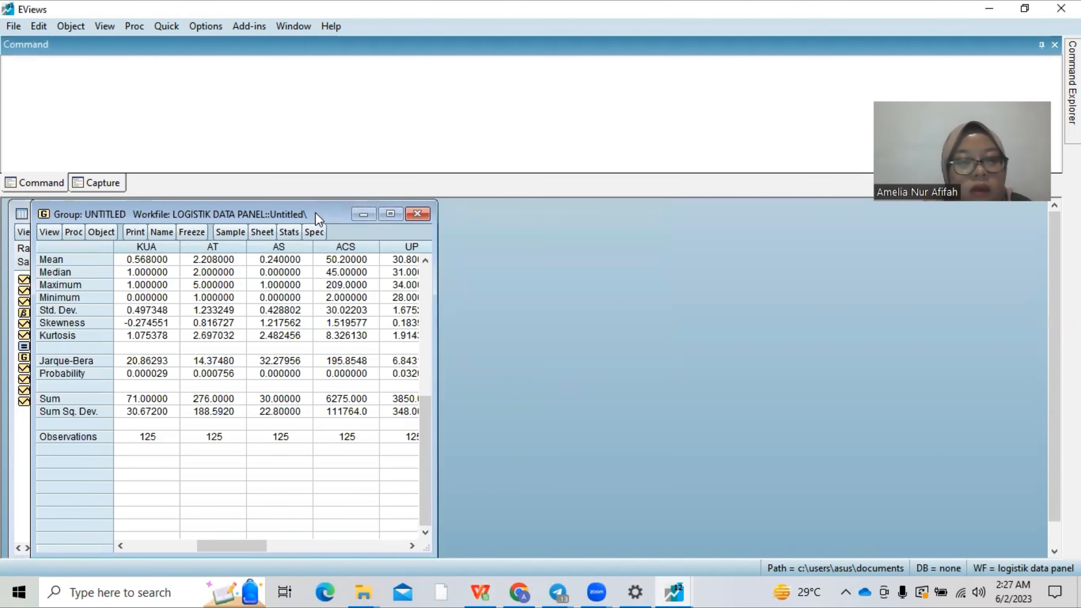
# Place the statistics table beside the workfile's object list and examine the AS skewness and the observation counts of KUA and AT
pyautogui.moveTo(315, 212); pyautogui.dragTo(488, 217)
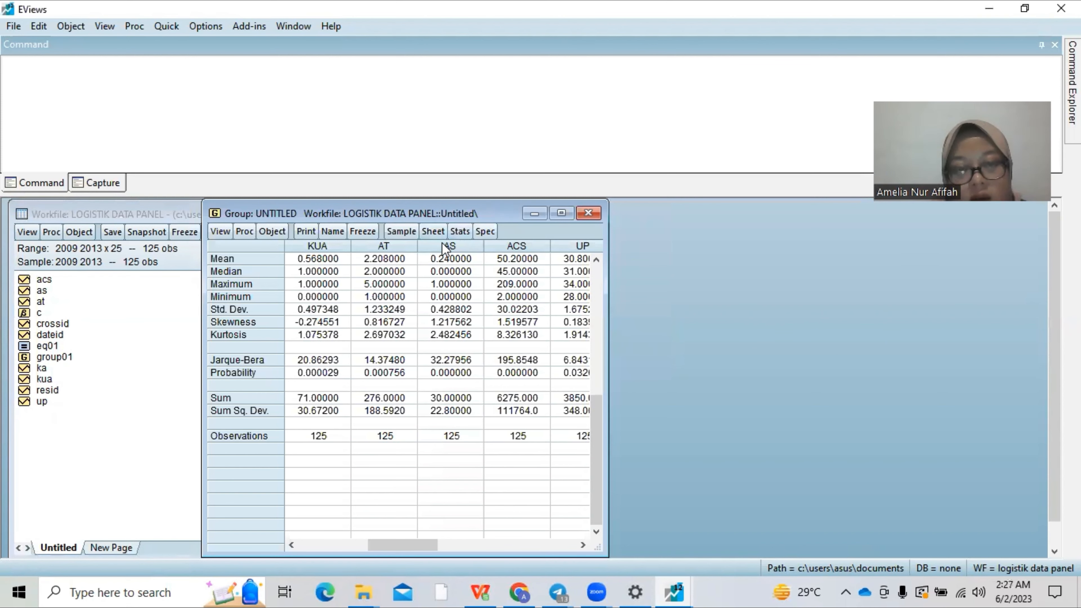
pyautogui.click(461, 322)
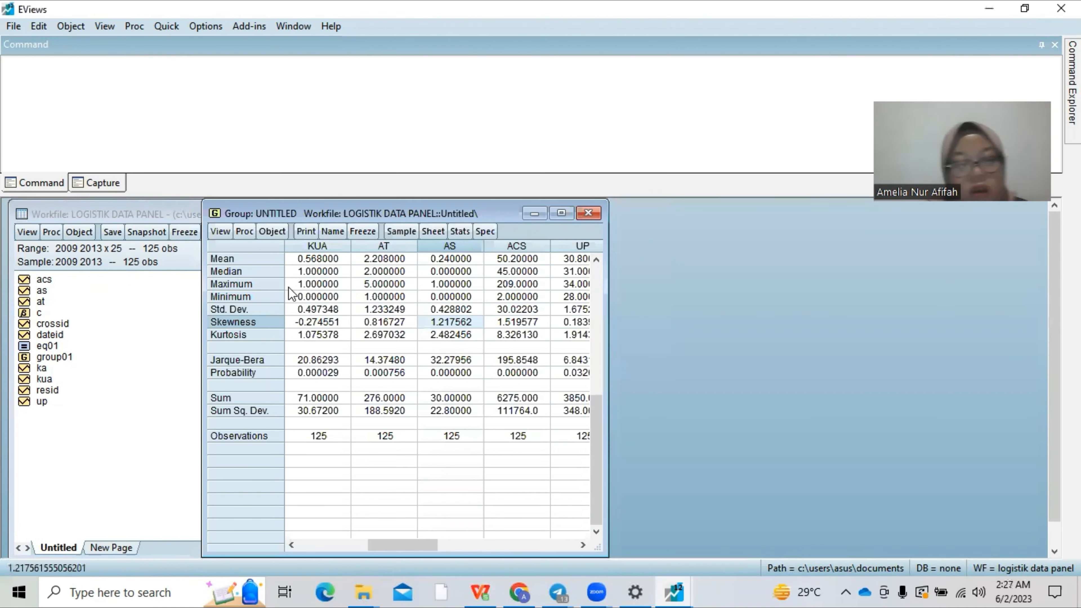
pyautogui.click(314, 436)
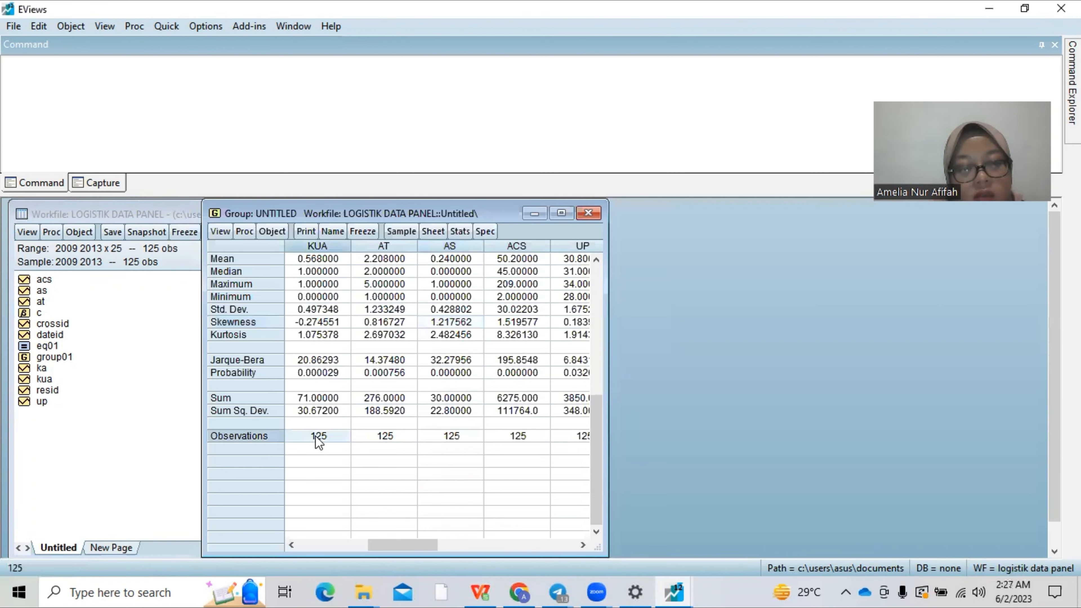
pyautogui.click(383, 435)
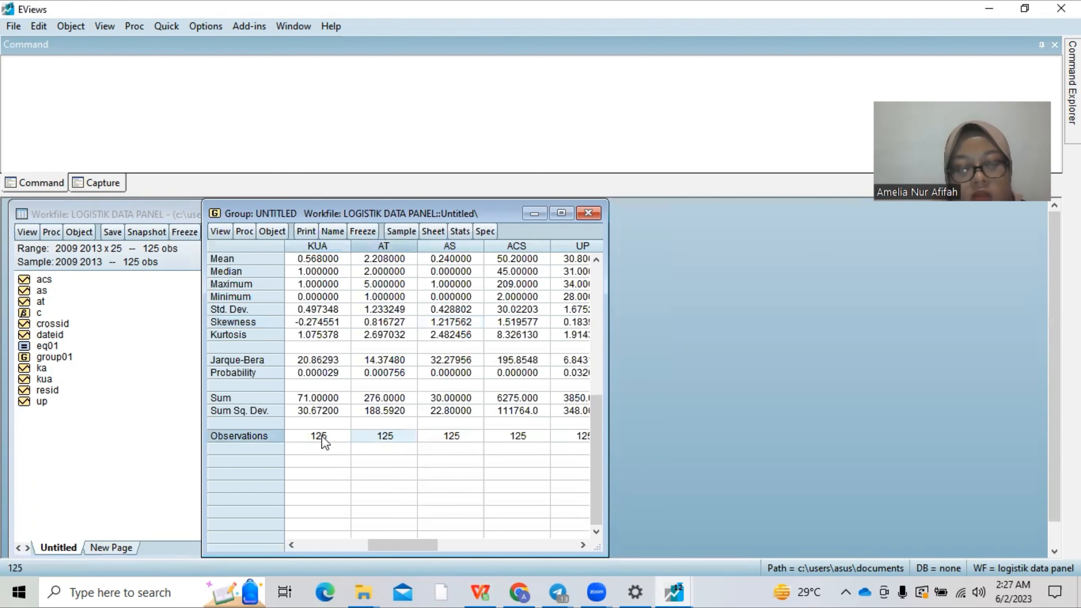
pyautogui.click(321, 436)
pyautogui.click(378, 434)
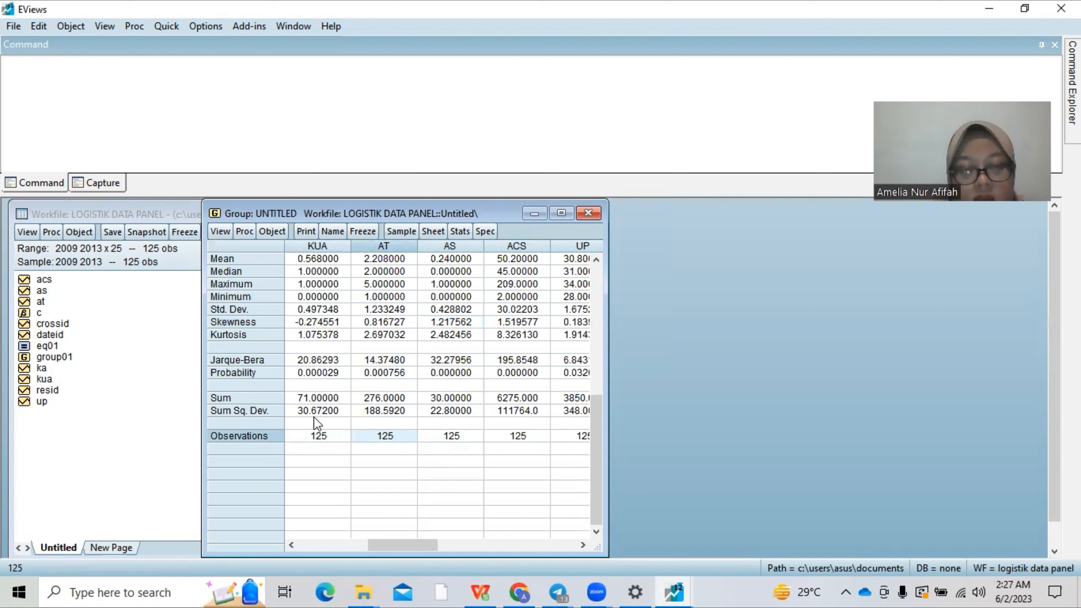
# Widen the statistics table to show every series and examine KUA's observation count and the means of KUA, AT and ACS
pyautogui.click(315, 436)
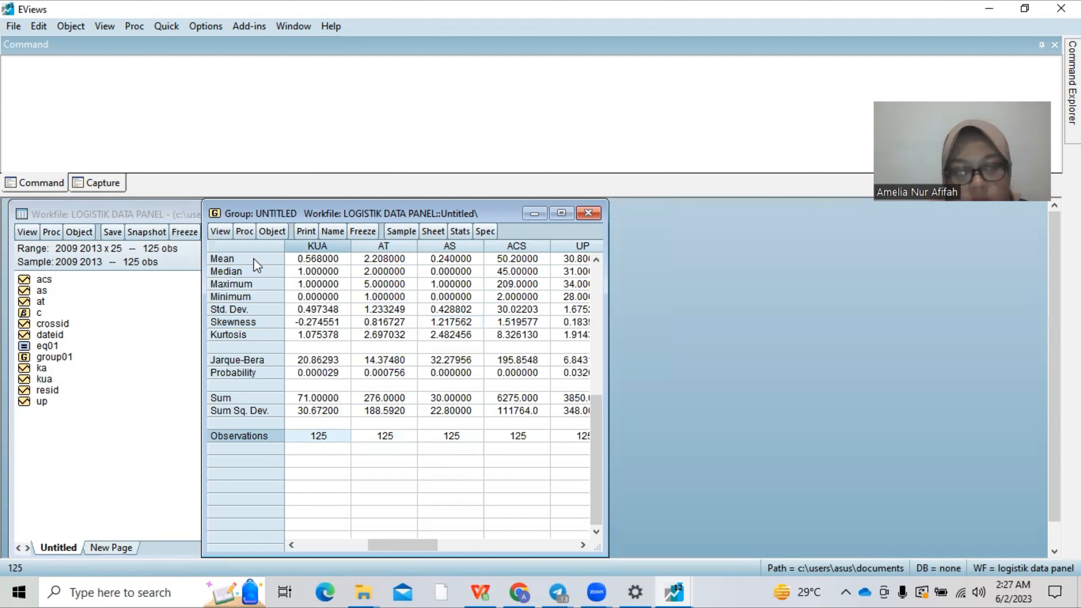
pyautogui.click(304, 259)
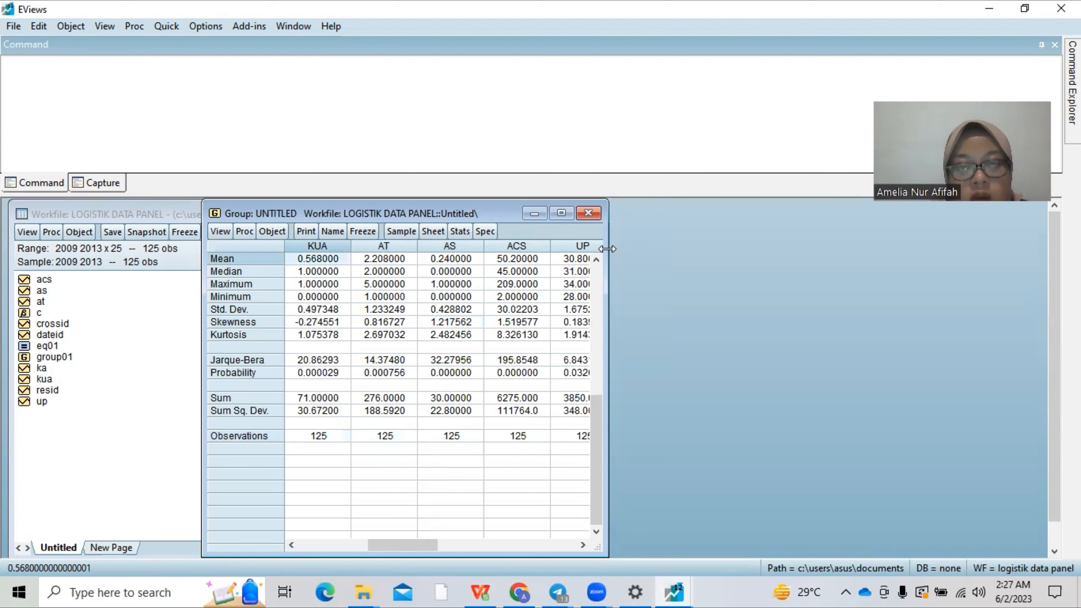
pyautogui.moveTo(607, 250); pyautogui.dragTo(742, 251)
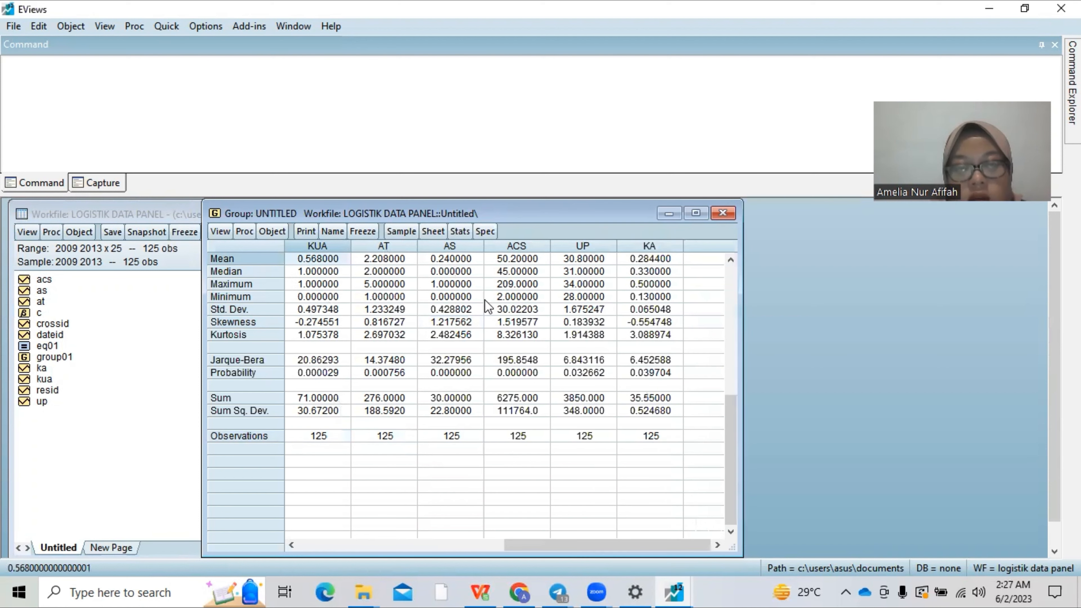
pyautogui.click(367, 255)
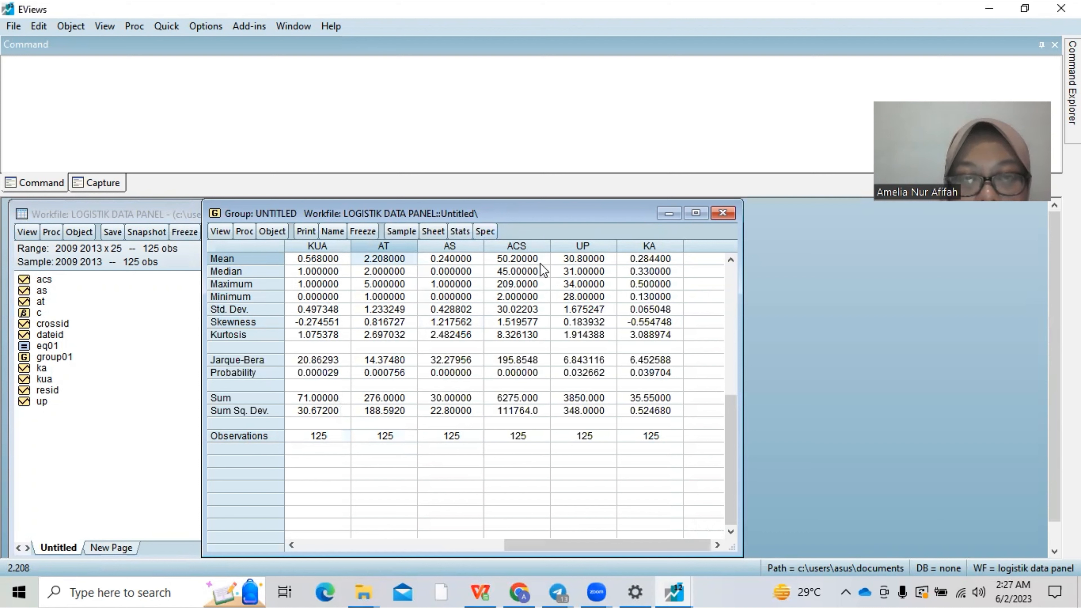
pyautogui.click(513, 258)
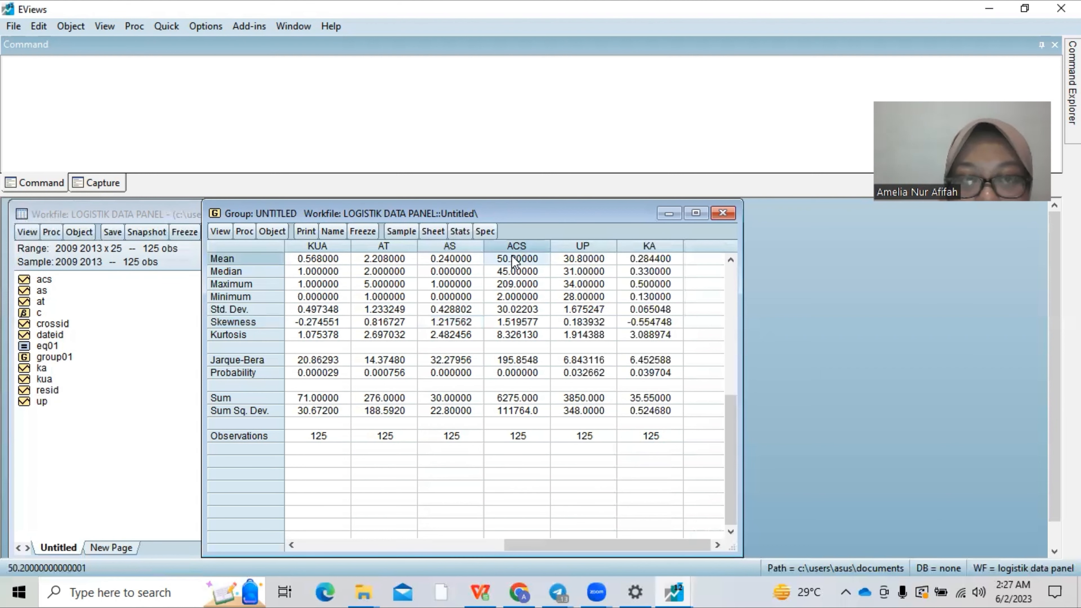
pyautogui.click(390, 258)
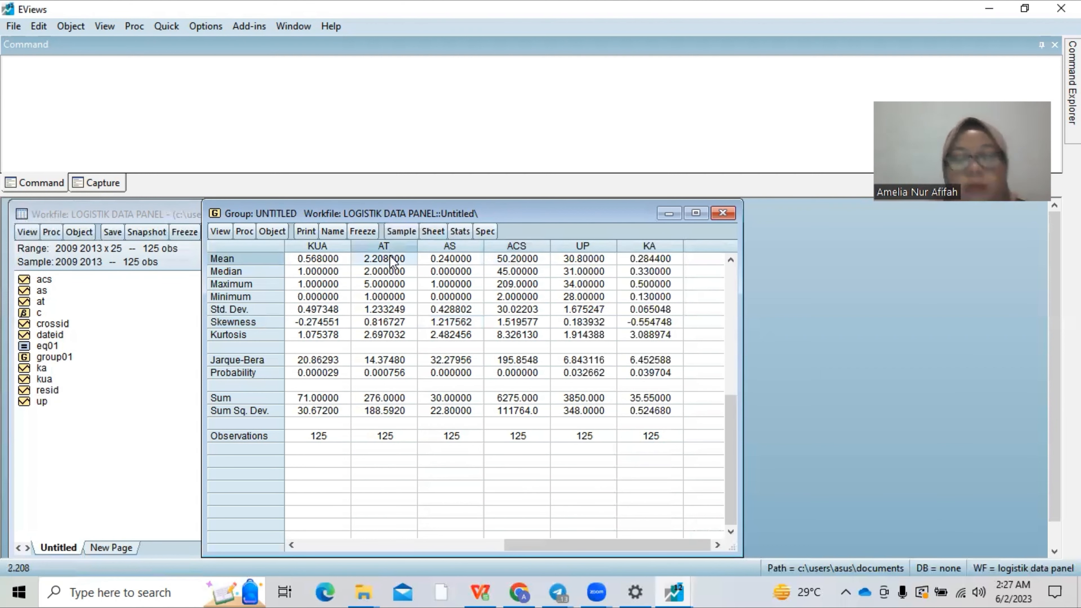
# Examine the median, maximum and minimum rows of the statistics table across the series, including AT, AS and ACS
pyautogui.click(258, 271)
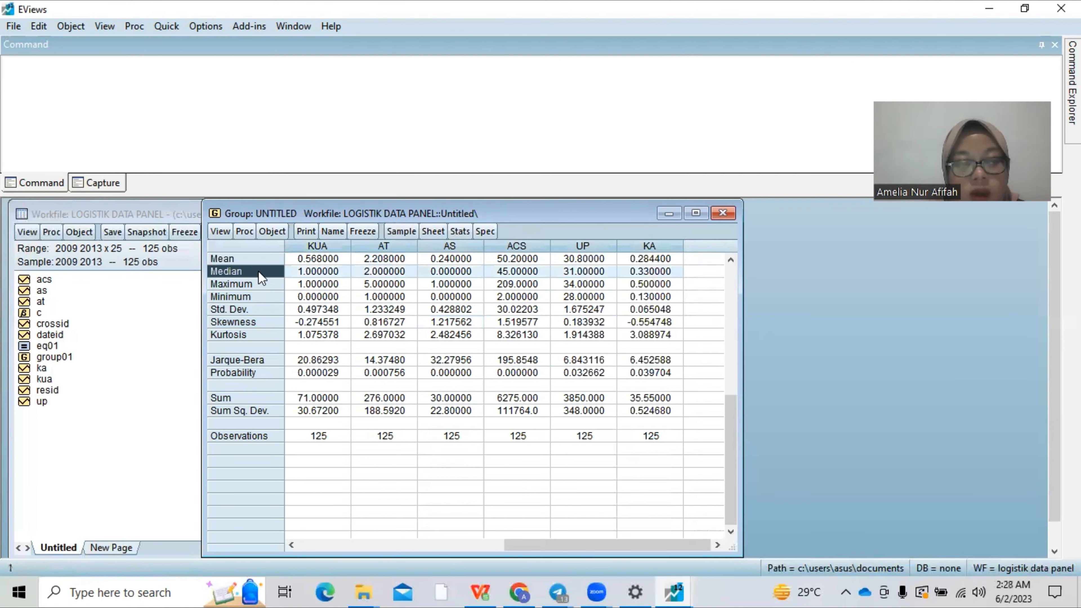
pyautogui.click(399, 271)
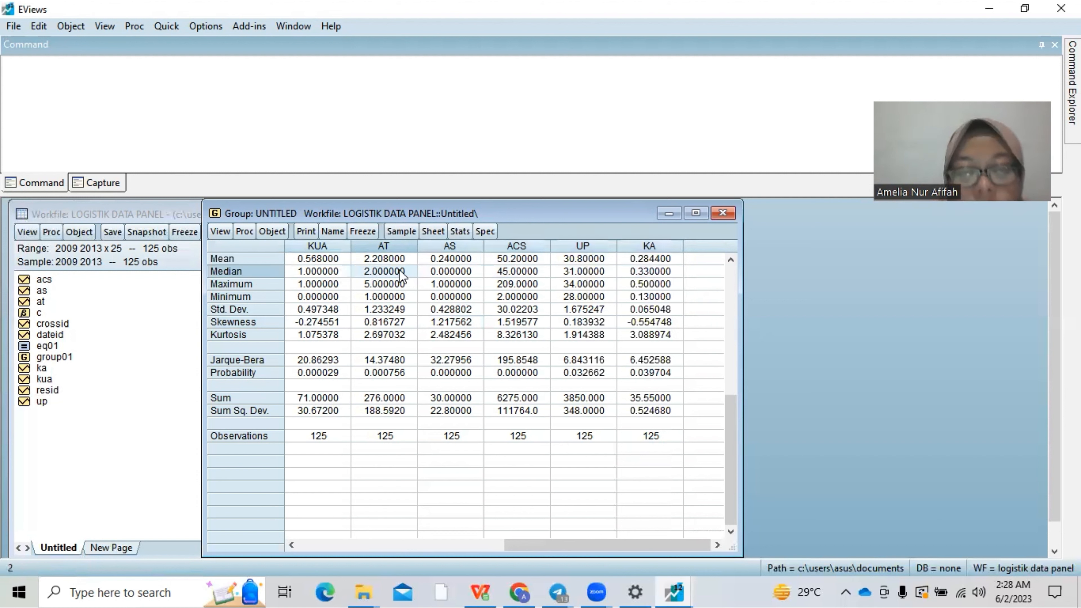
pyautogui.click(505, 272)
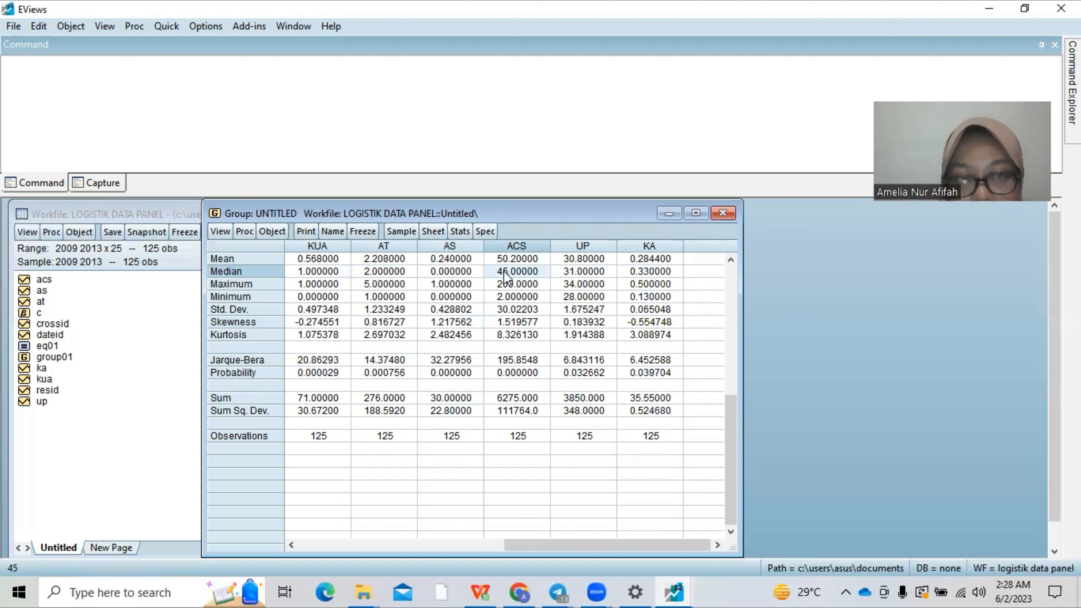
pyautogui.click(445, 273)
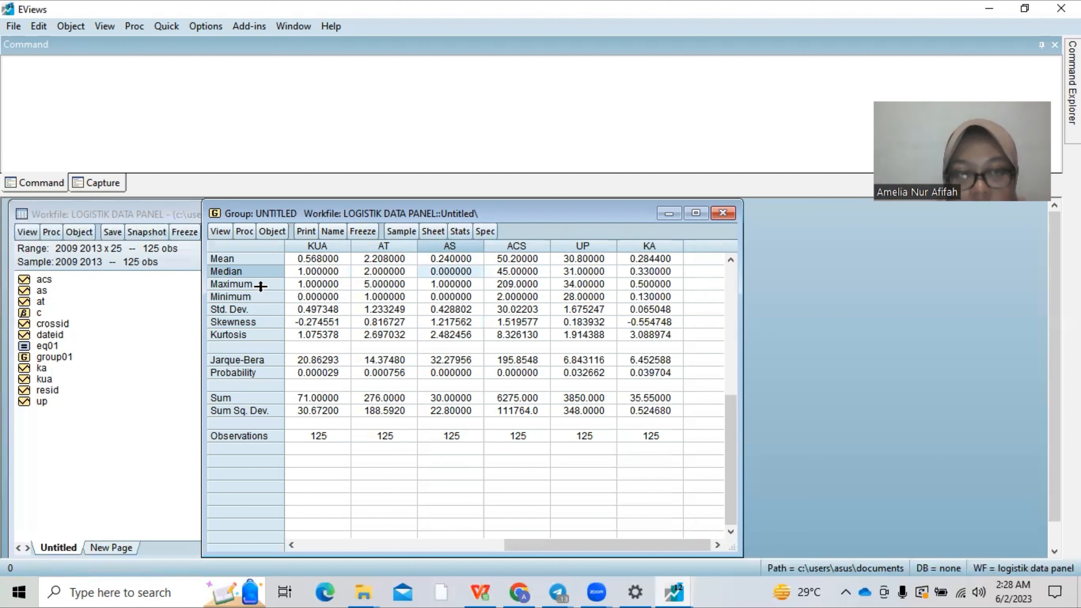
pyautogui.click(247, 283)
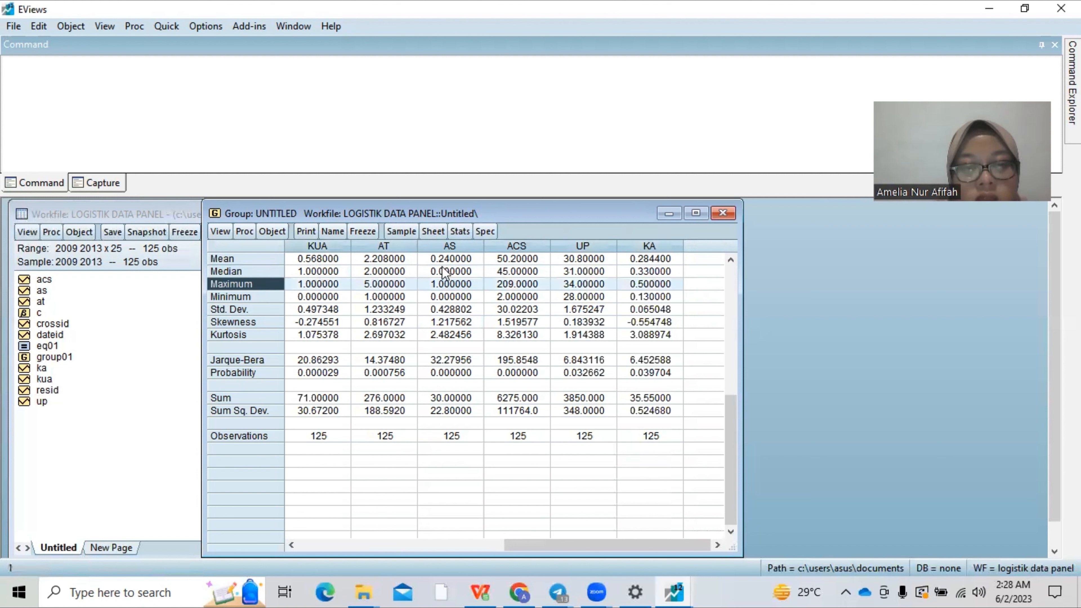
pyautogui.click(505, 283)
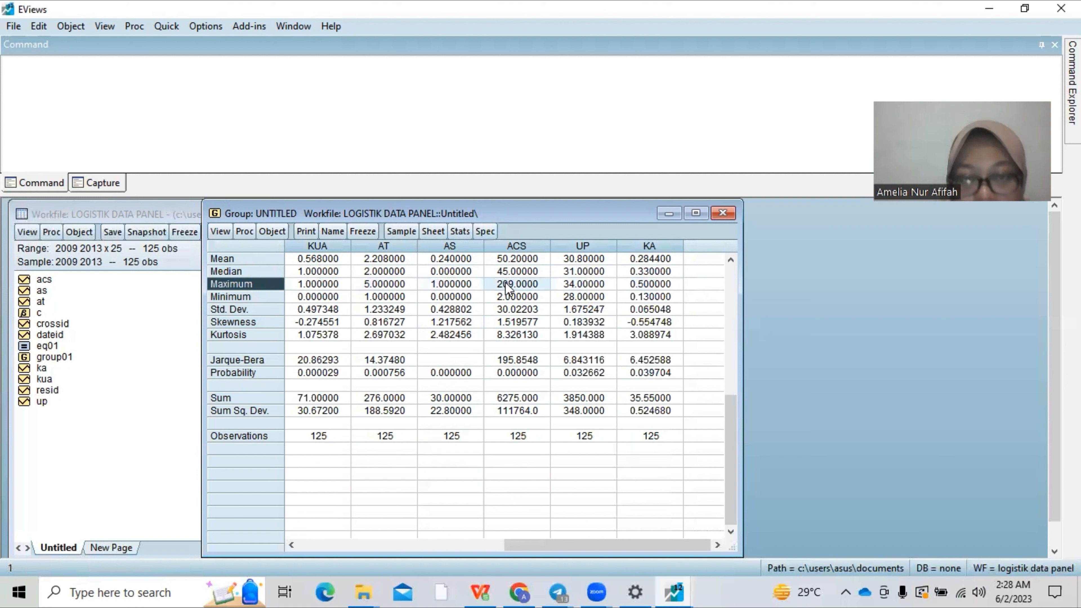
pyautogui.click(264, 297)
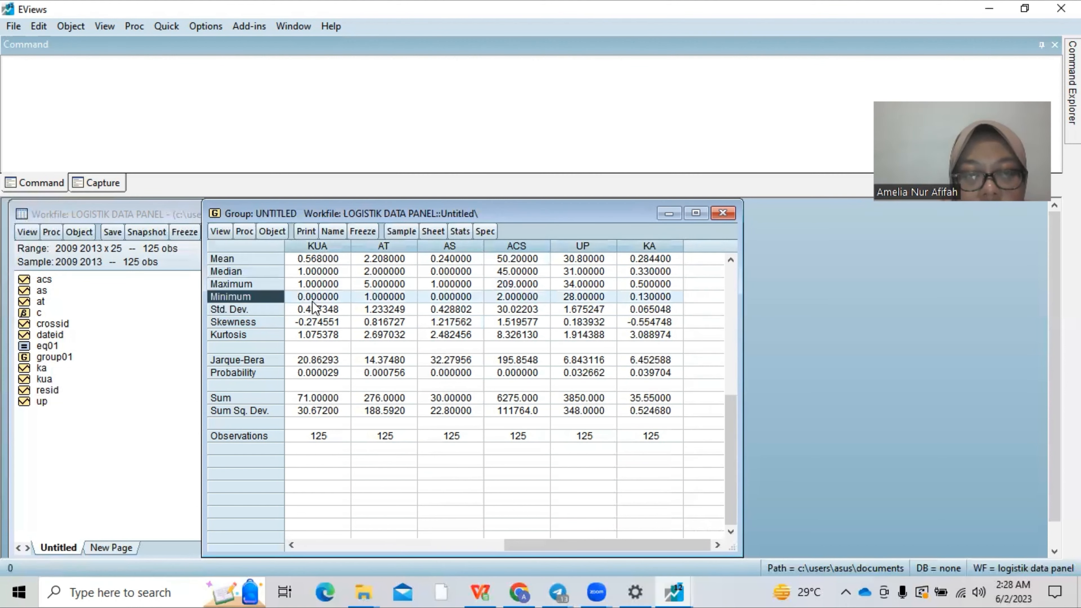
pyautogui.click(435, 298)
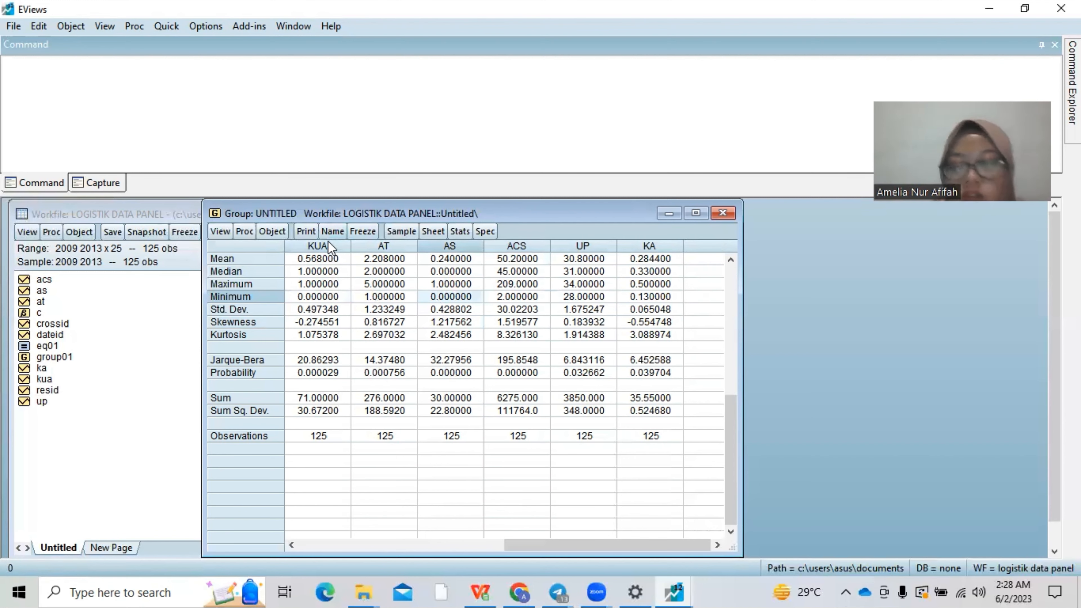
# Examine the standard deviation row, the skewness of AT, KUA and KA, the kurtosis of KUA, and the Jarque-Bera row
pyautogui.click(238, 308)
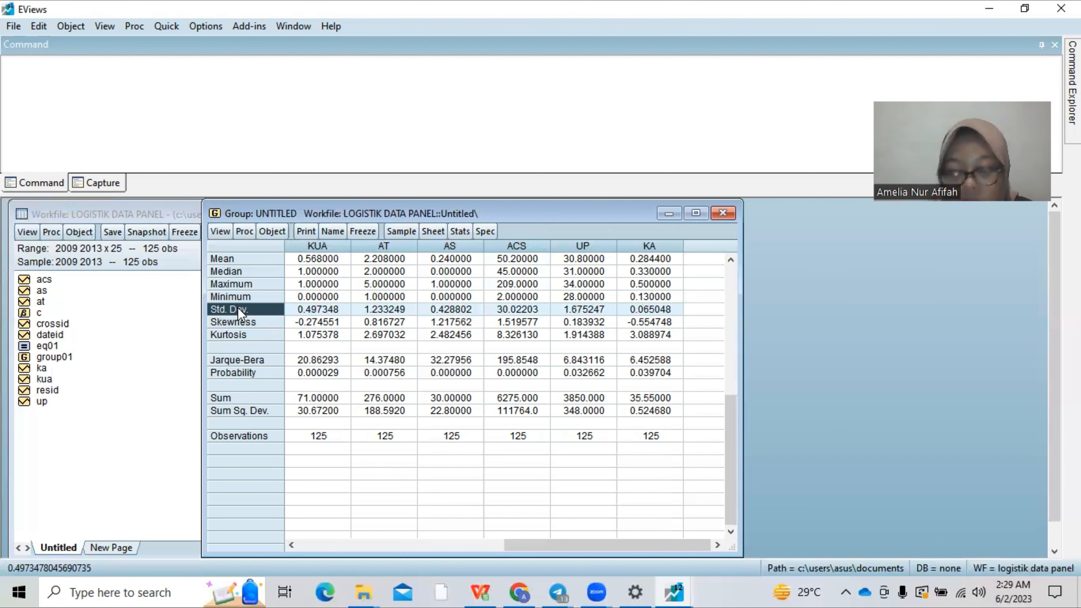
pyautogui.click(378, 325)
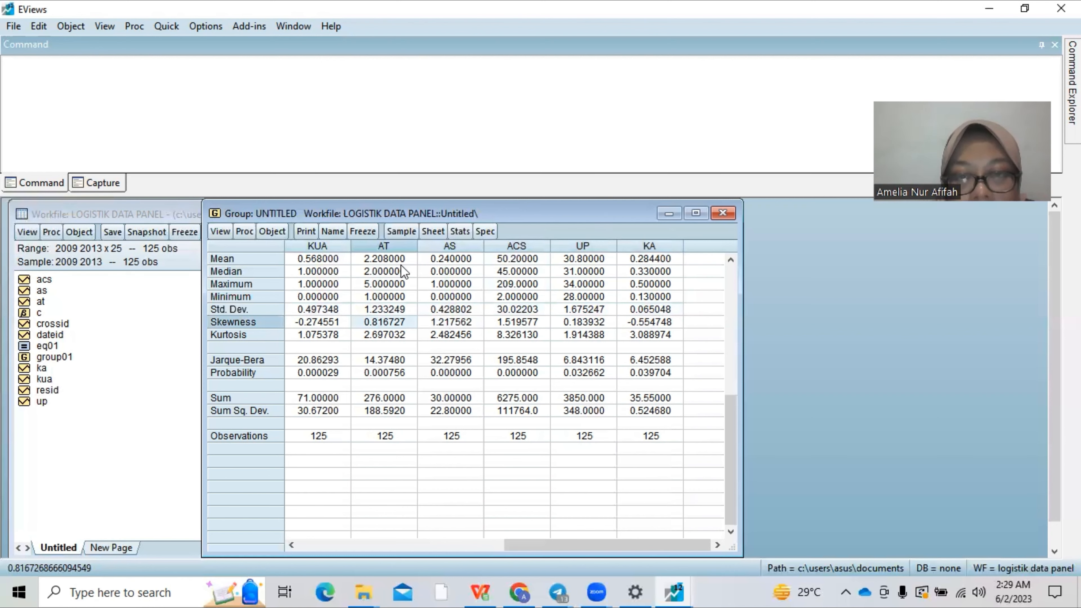
pyautogui.click(316, 322)
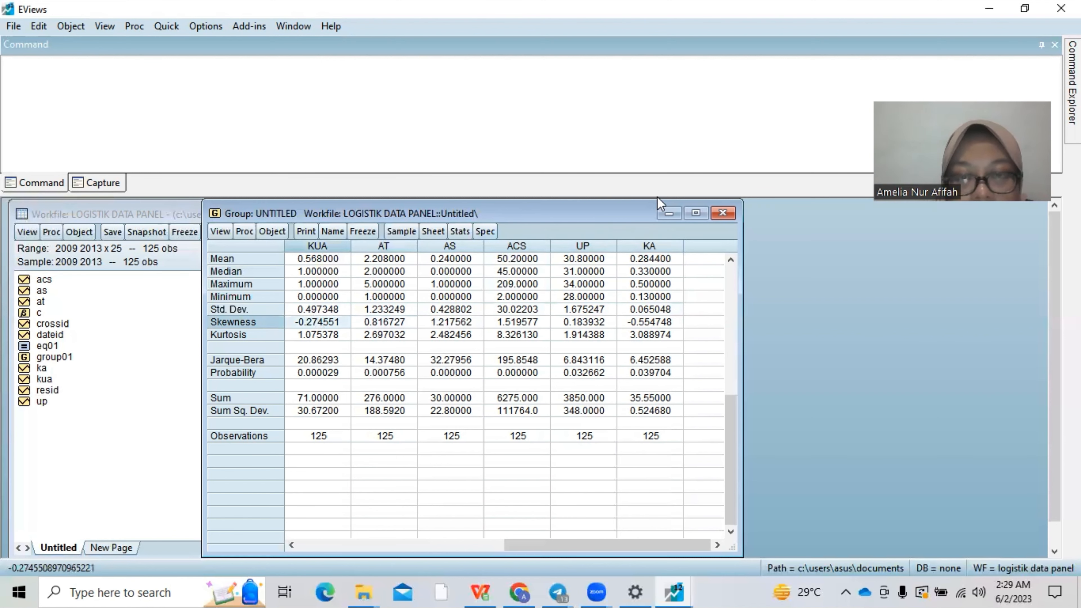
pyautogui.click(631, 324)
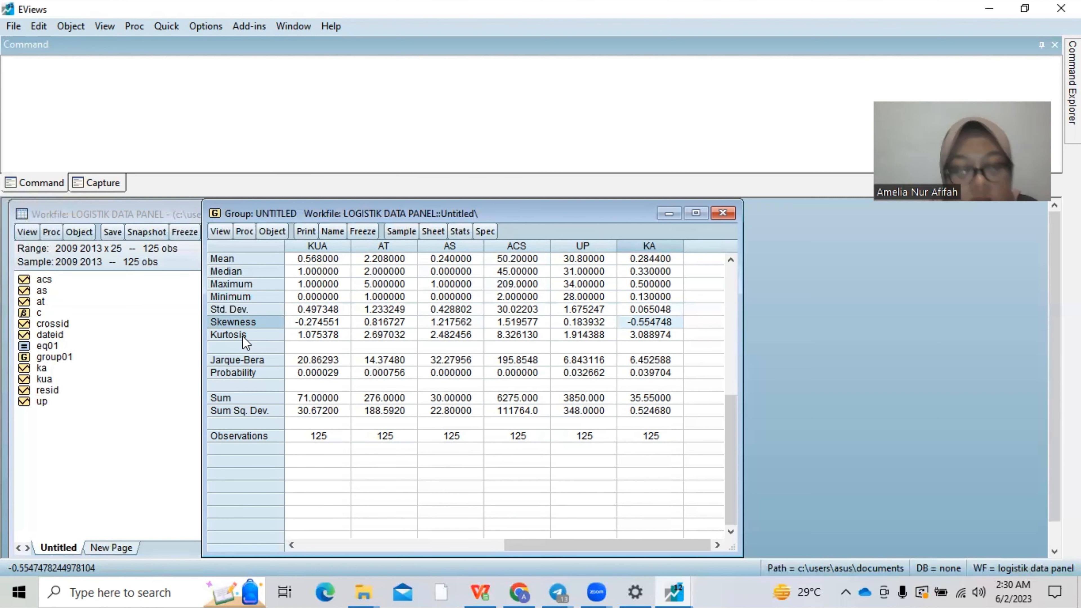
pyautogui.click(303, 335)
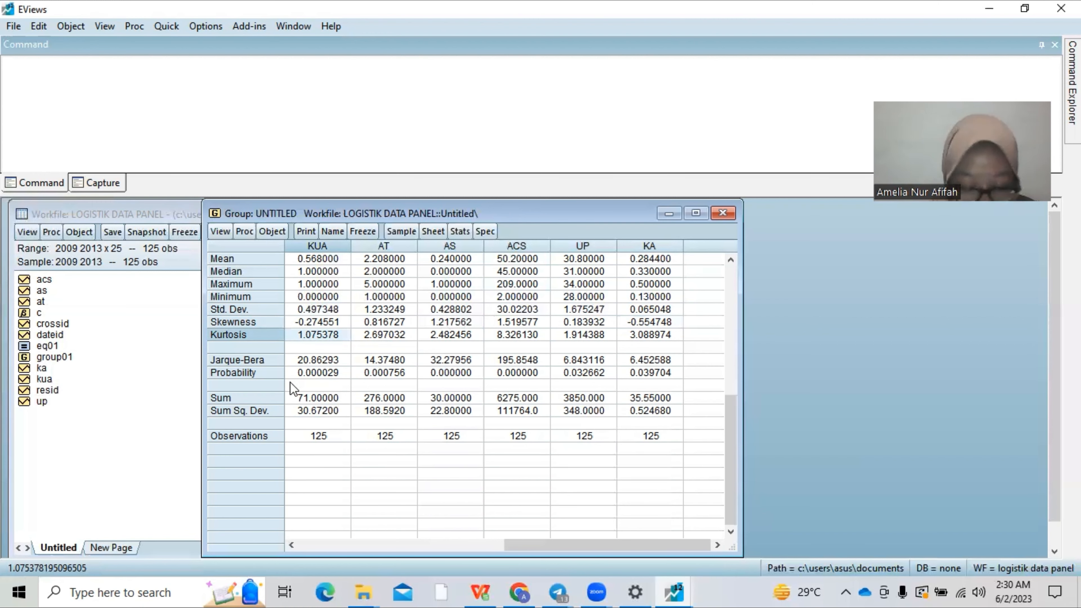
pyautogui.click(235, 362)
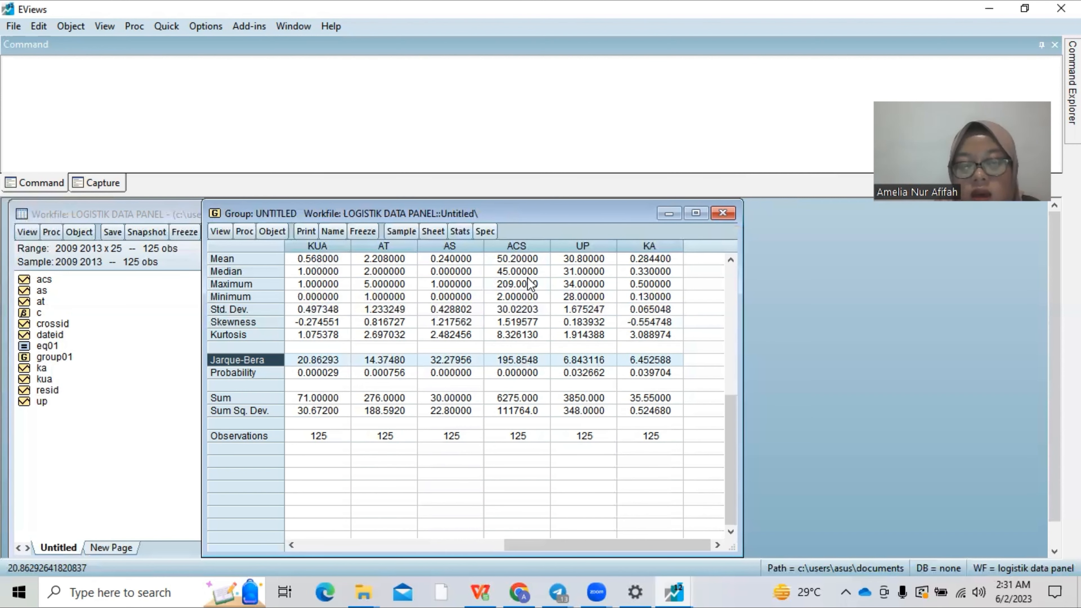
# Close the descriptive statistics table and delete its untitled group
pyautogui.click(473, 306)
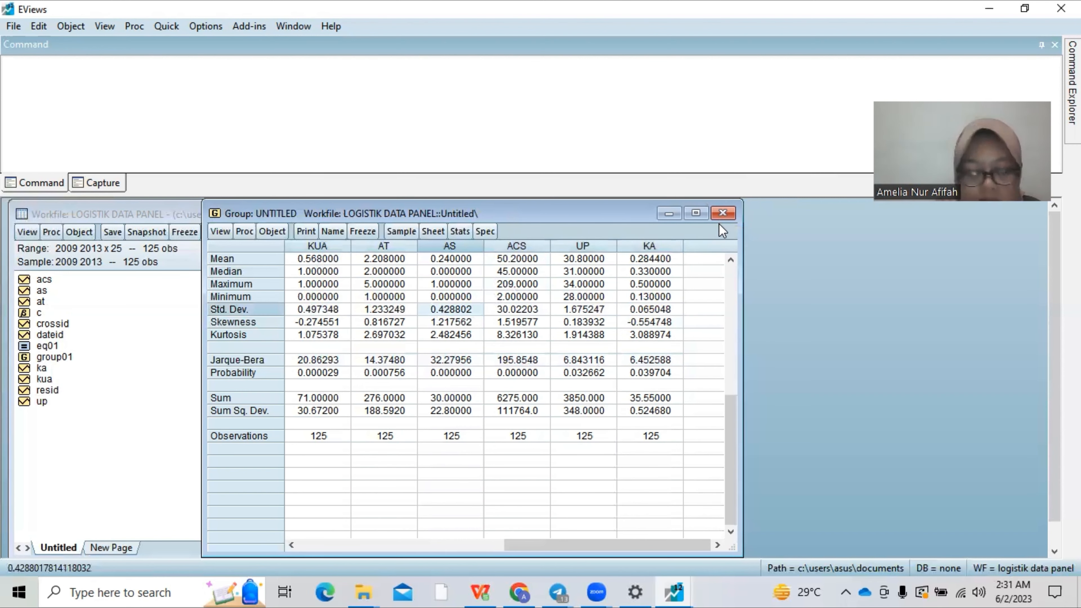
pyautogui.click(723, 213)
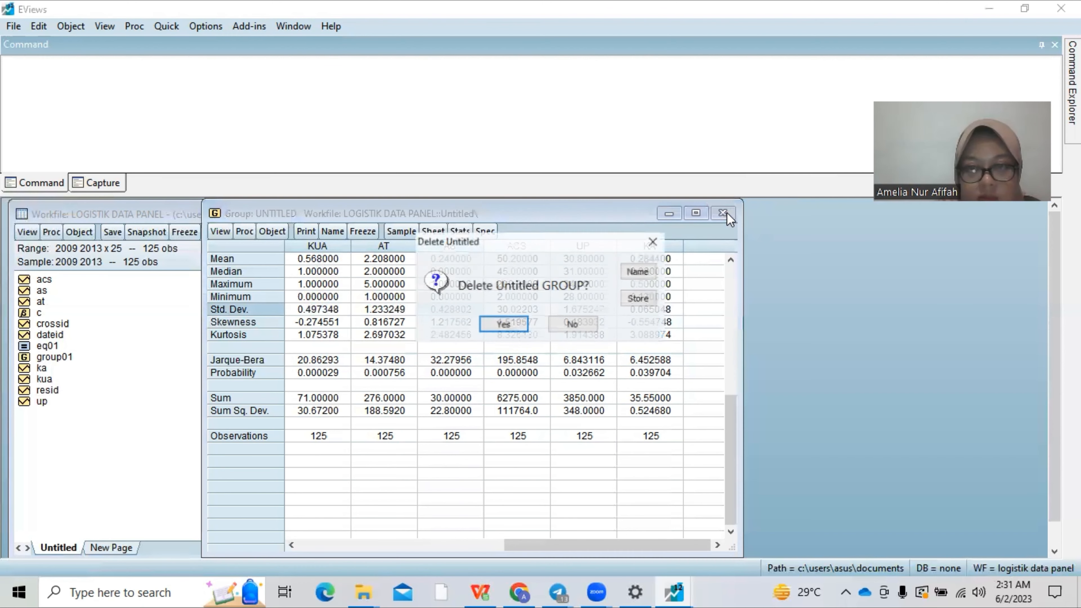
pyautogui.click(502, 323)
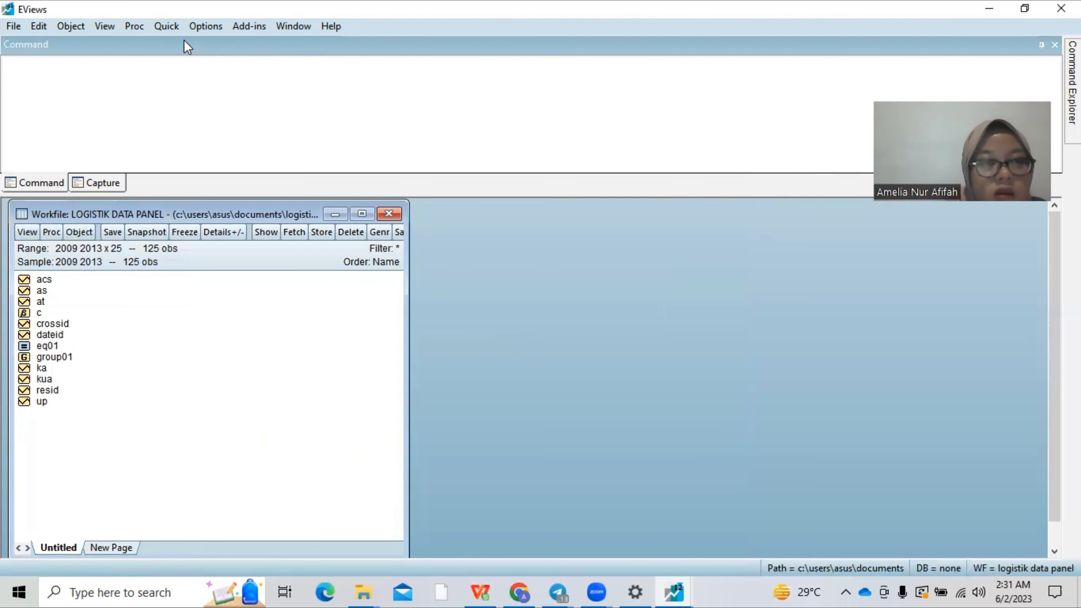
# Start a new equation estimation and enter the specification "kua c at as acs up ka"
pyautogui.click(166, 26)
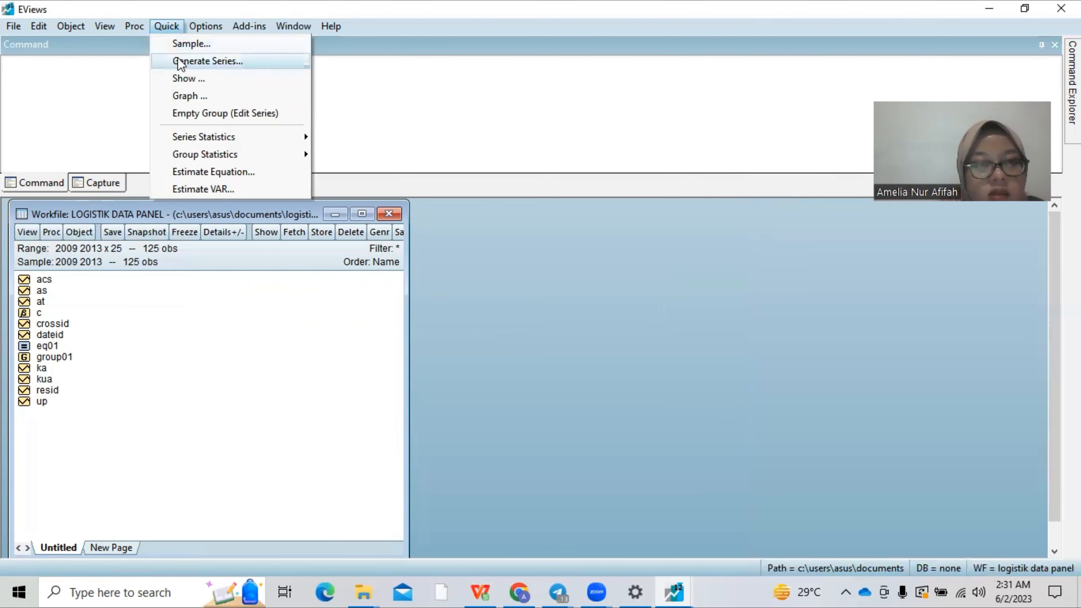
pyautogui.click(214, 172)
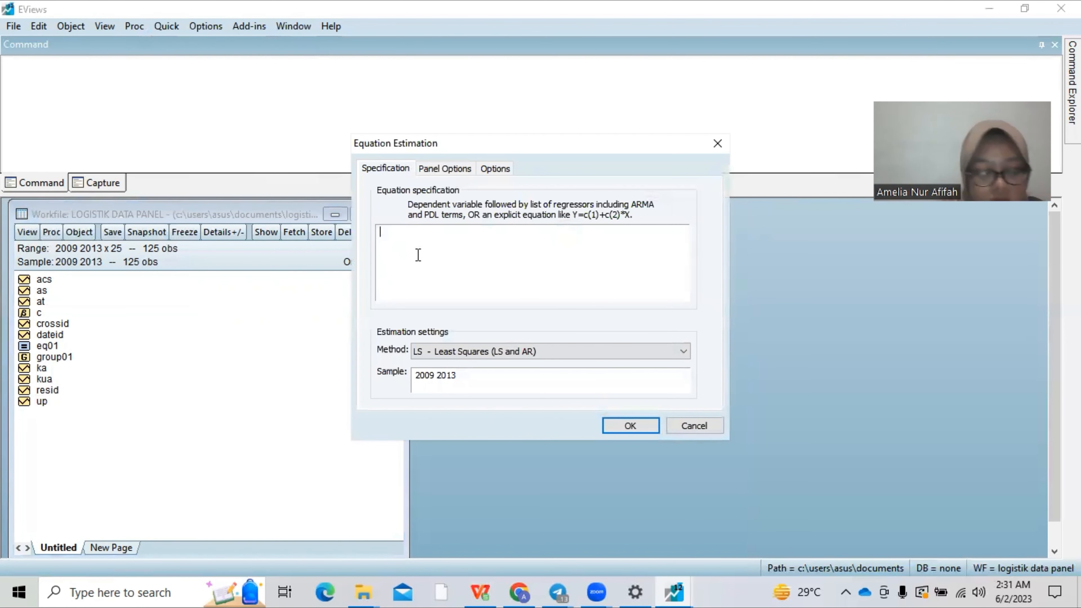
pyautogui.write('u')
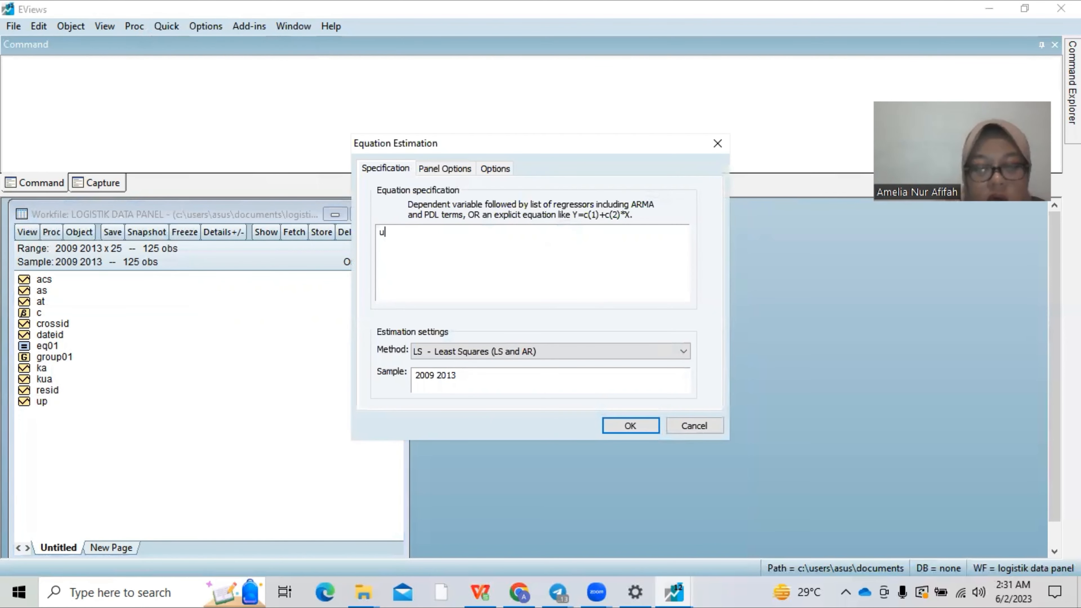
pyautogui.press('BackSpace')
pyautogui.write('k')
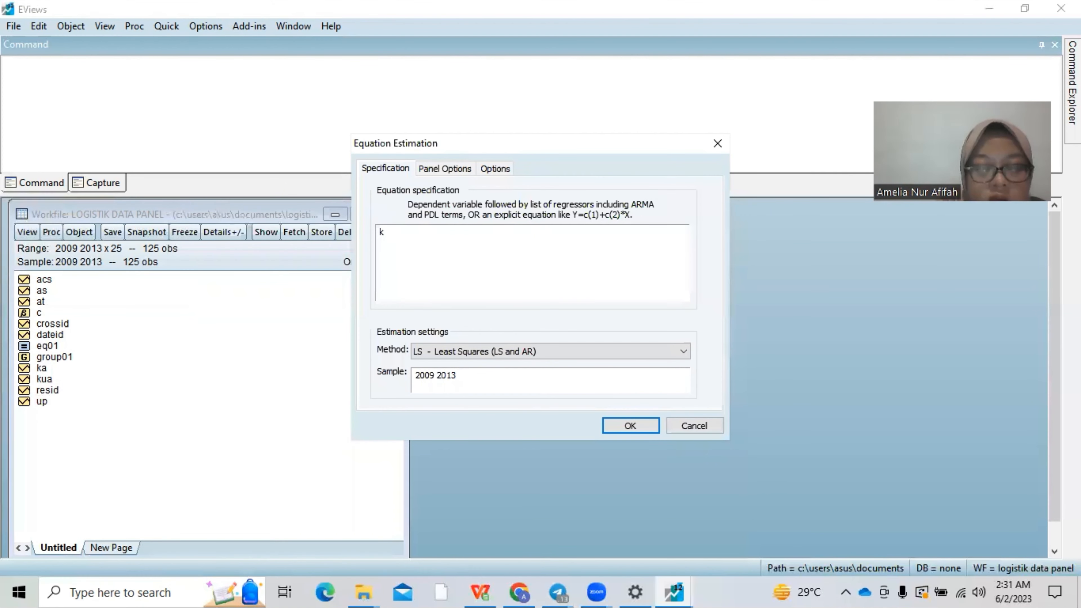
pyautogui.write('ua ')
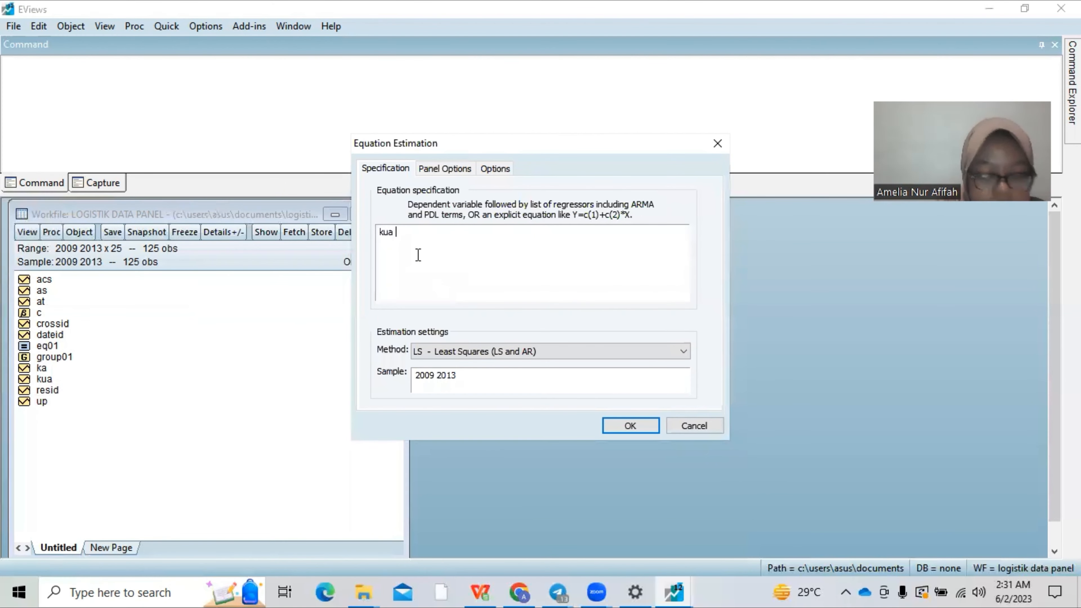
pyautogui.write('c ')
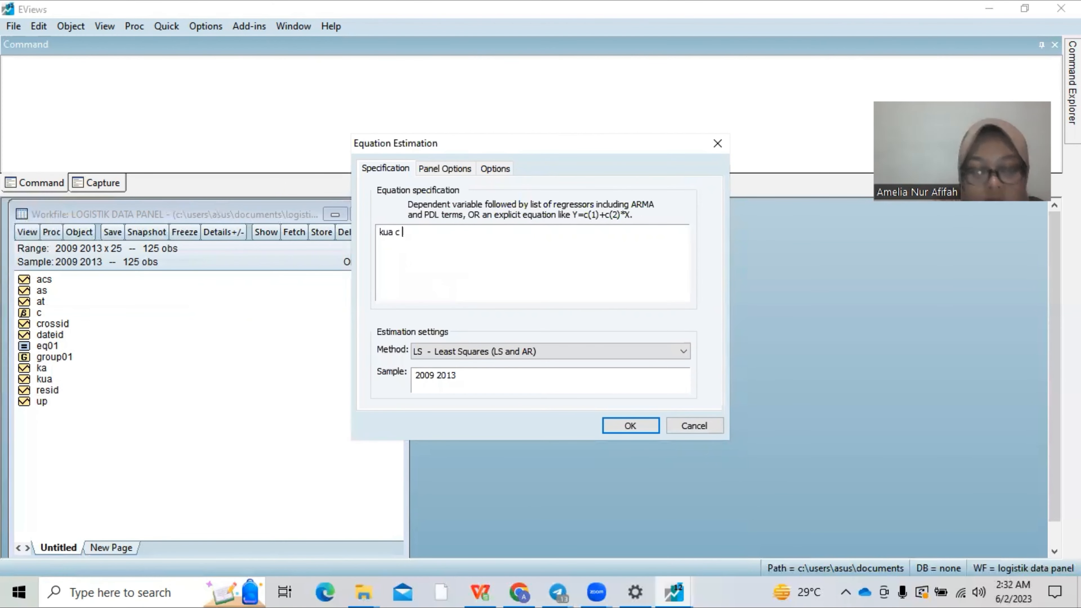
pyautogui.write('at as')
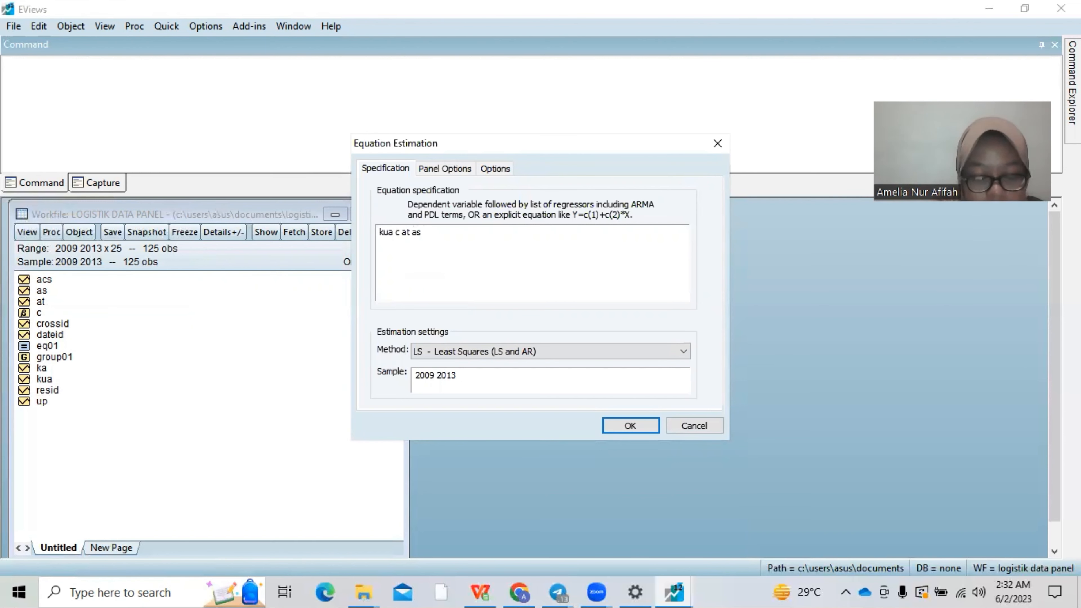
pyautogui.write(' ac')
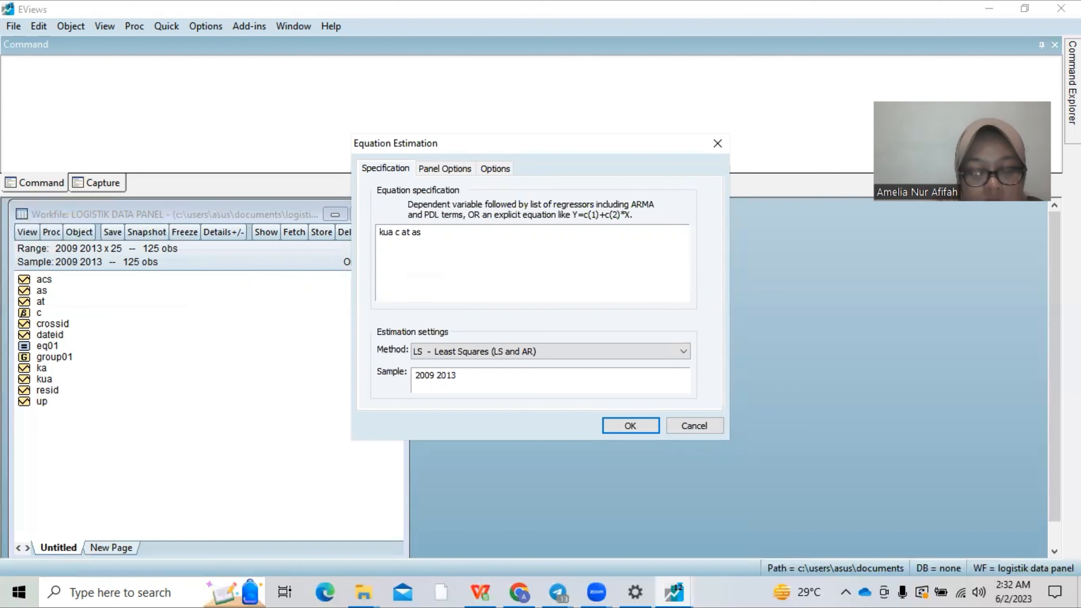
pyautogui.write('s up')
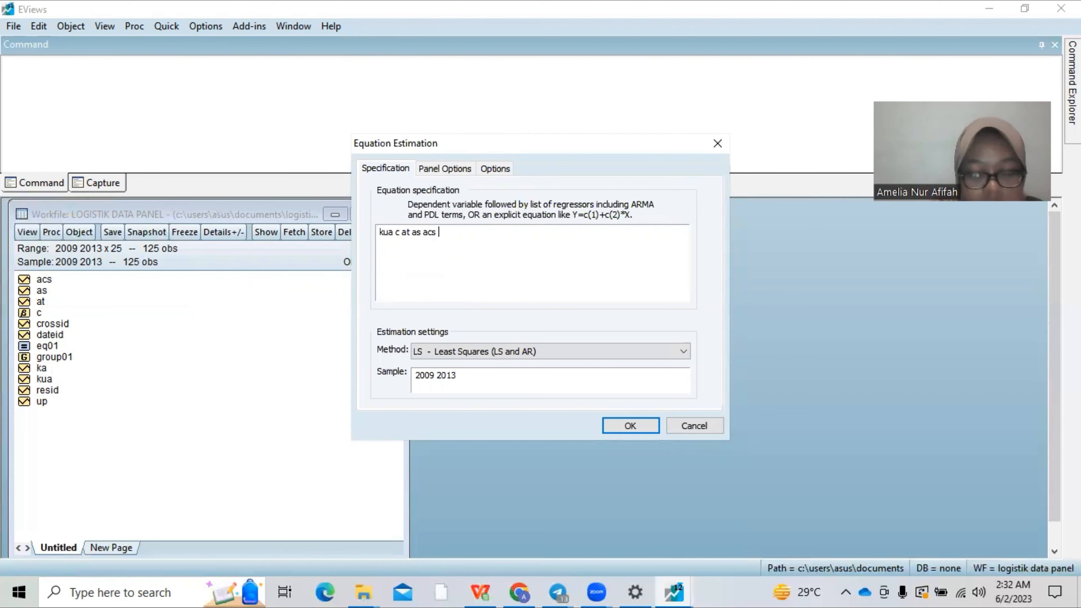
pyautogui.write(' ka')
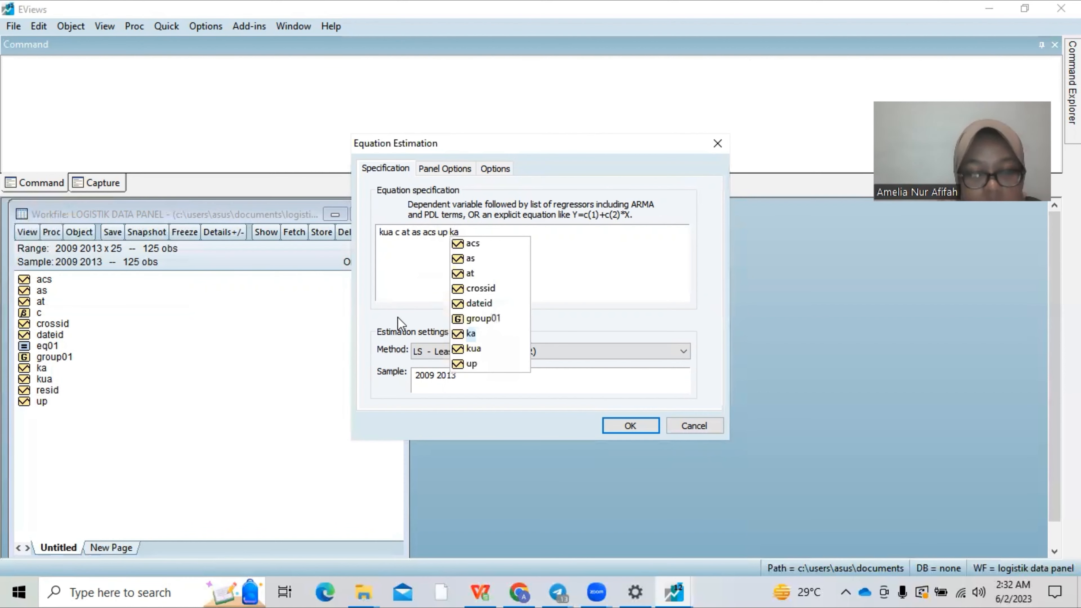
pyautogui.click(414, 263)
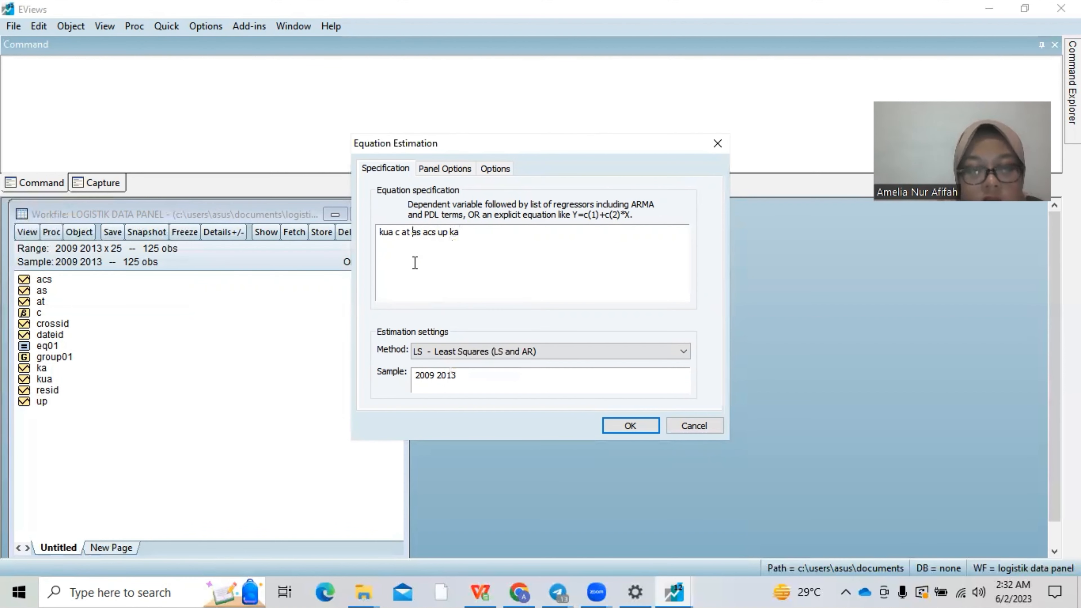
# Estimate the equation with the BINARY (Binary Choice) method using Probit, and examine the LR statistic and its probability
pyautogui.click(434, 352)
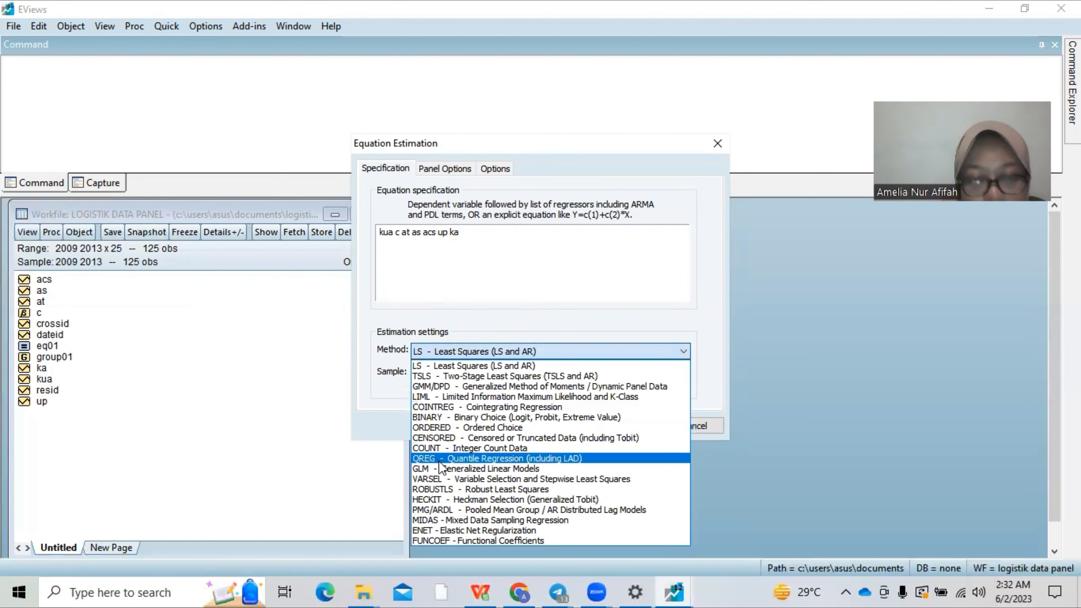
pyautogui.click(454, 419)
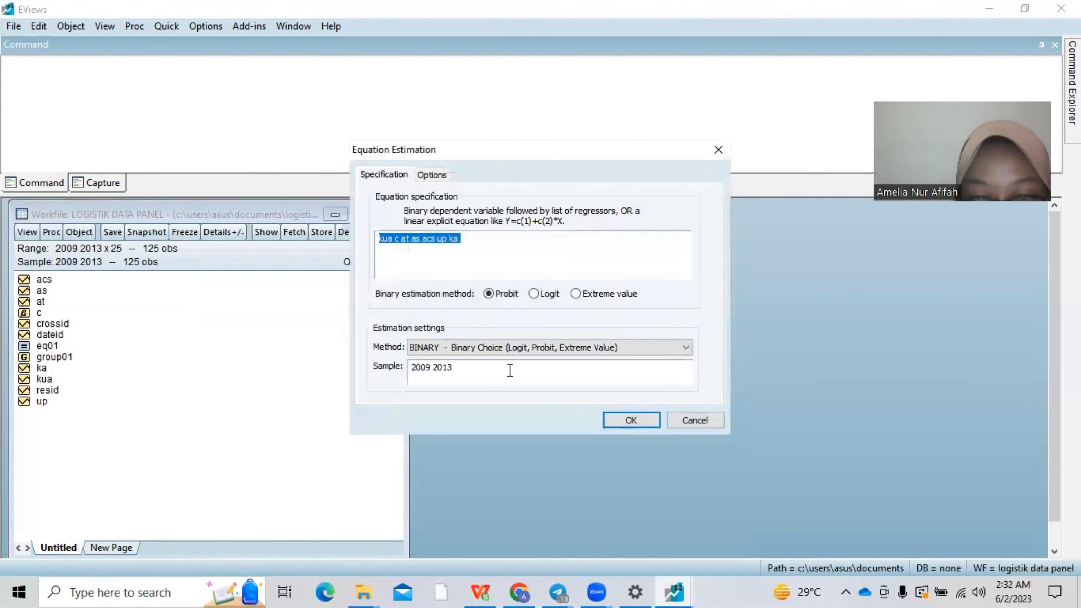
pyautogui.click(630, 420)
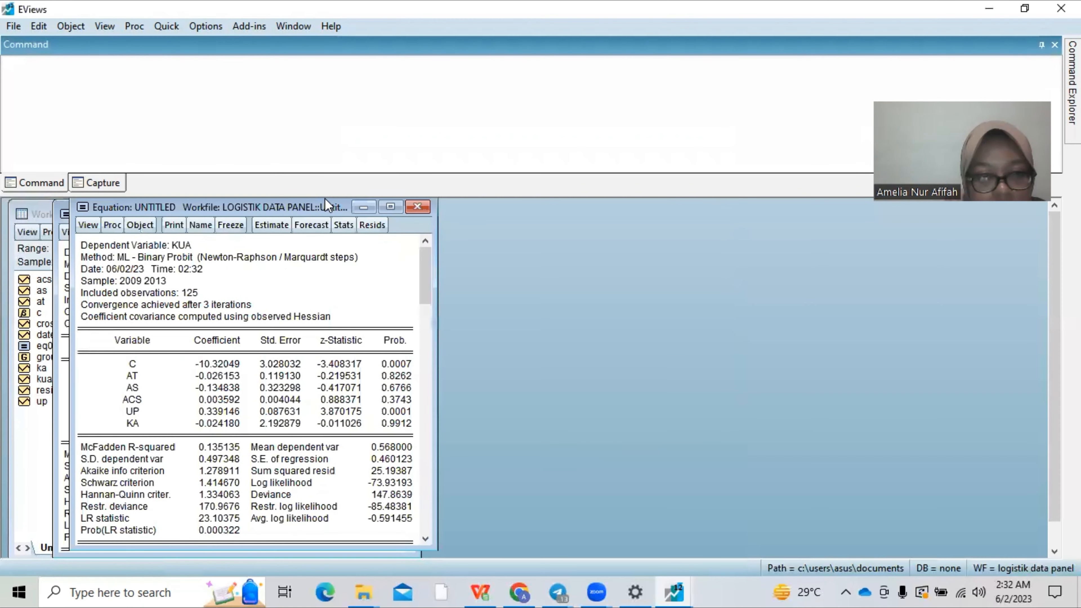
pyautogui.moveTo(325, 198); pyautogui.dragTo(435, 202)
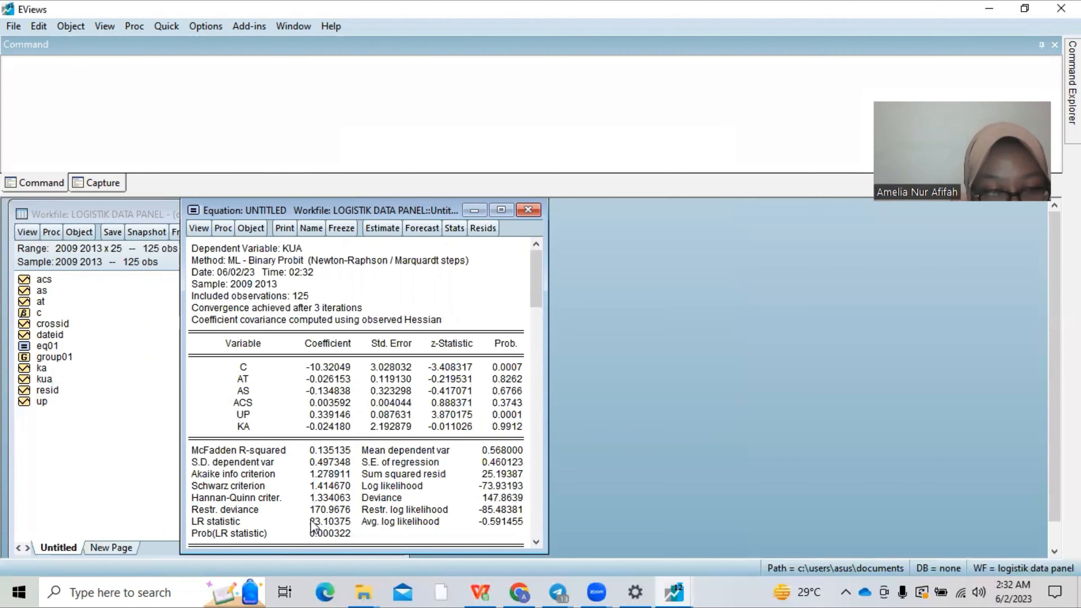
pyautogui.moveTo(313, 527); pyautogui.dragTo(344, 532)
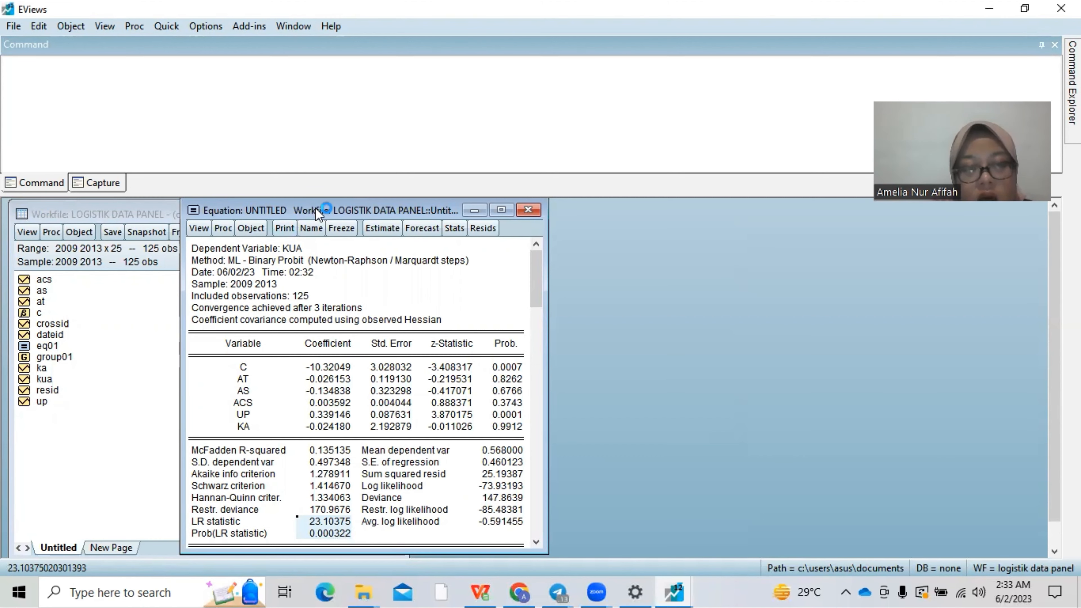
# Name the estimated probit equation eq02 in the workfile and close its output
pyautogui.moveTo(317, 209); pyautogui.dragTo(345, 213)
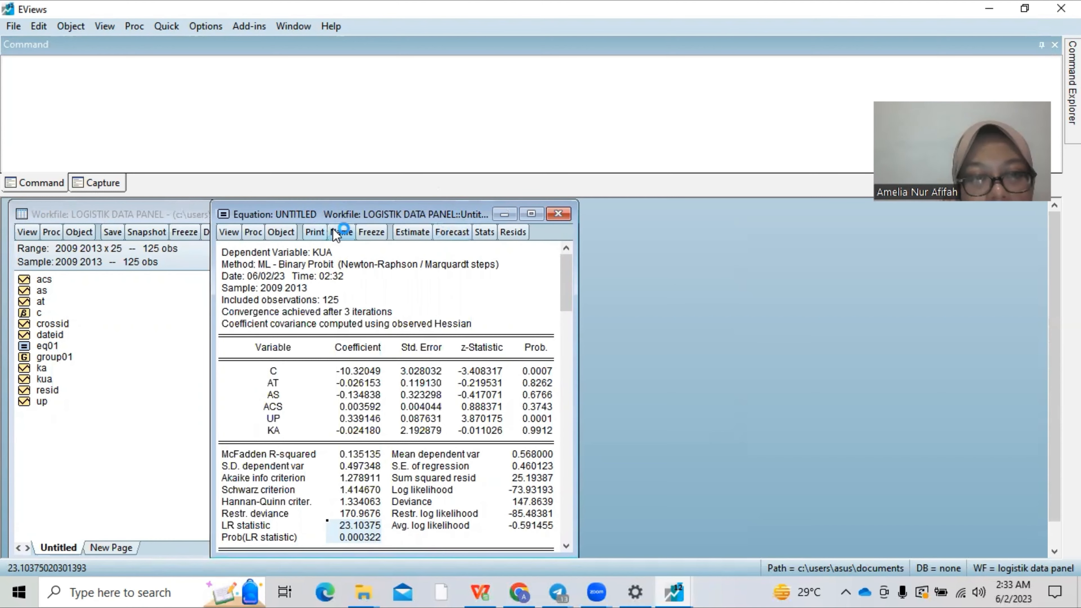
pyautogui.click(341, 232)
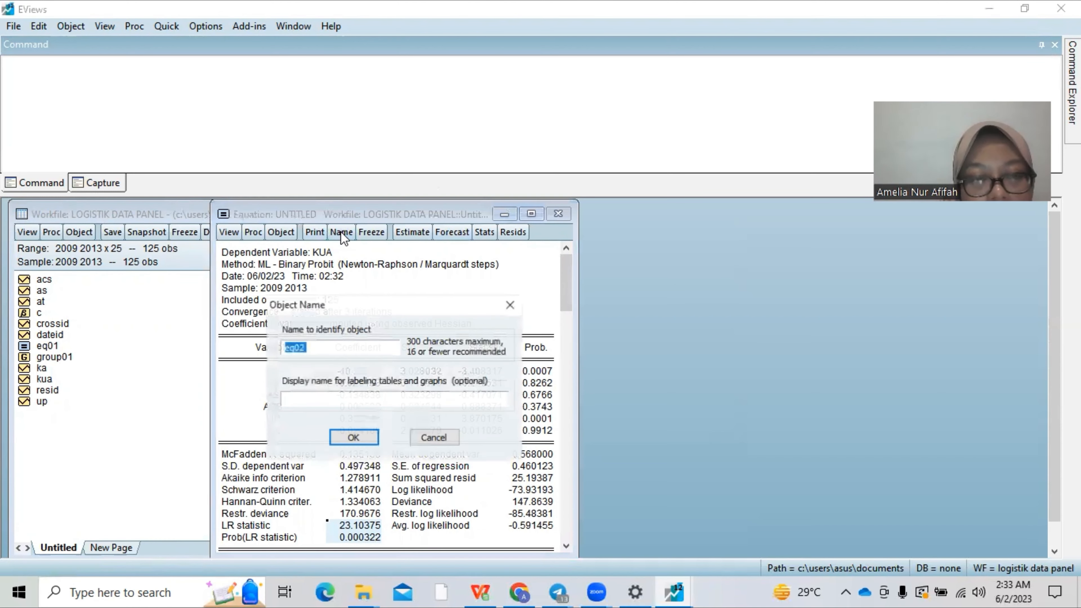
pyautogui.click(346, 442)
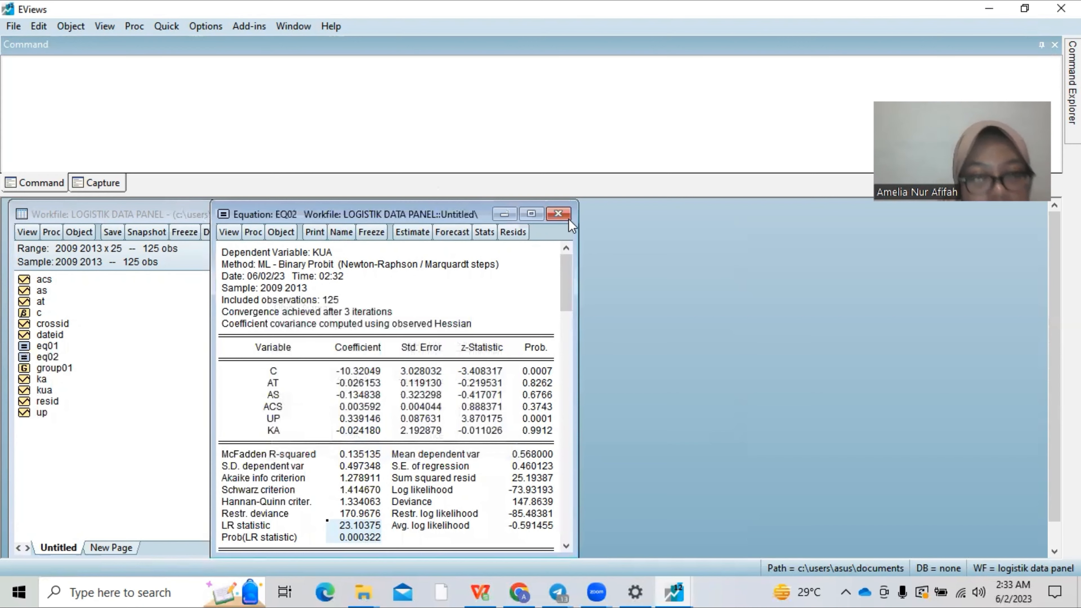
pyautogui.click(558, 214)
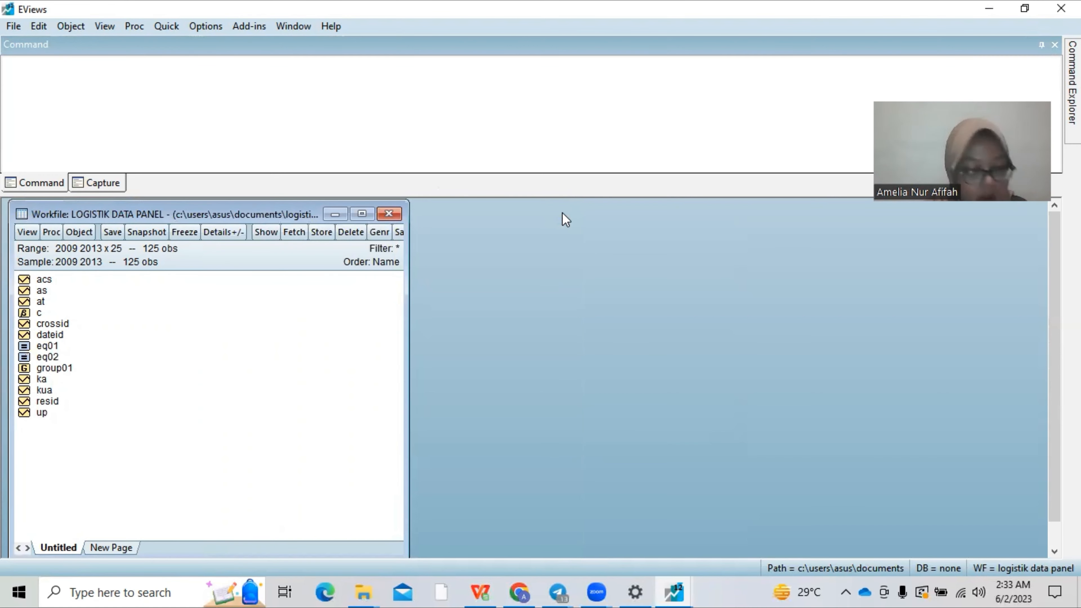
# Reopen the eq02 output and examine the LR statistic, its probability and the McFadden R-squared
pyautogui.doubleClick(52, 356)
pyautogui.scroll(-1, 315, 461)
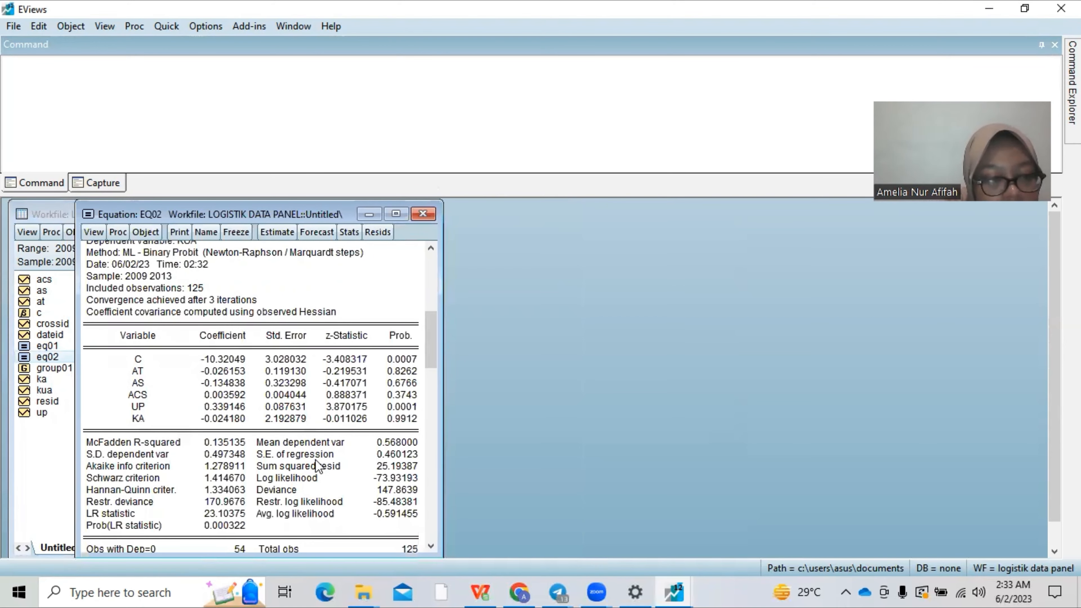
pyautogui.scroll(-2, 315, 461)
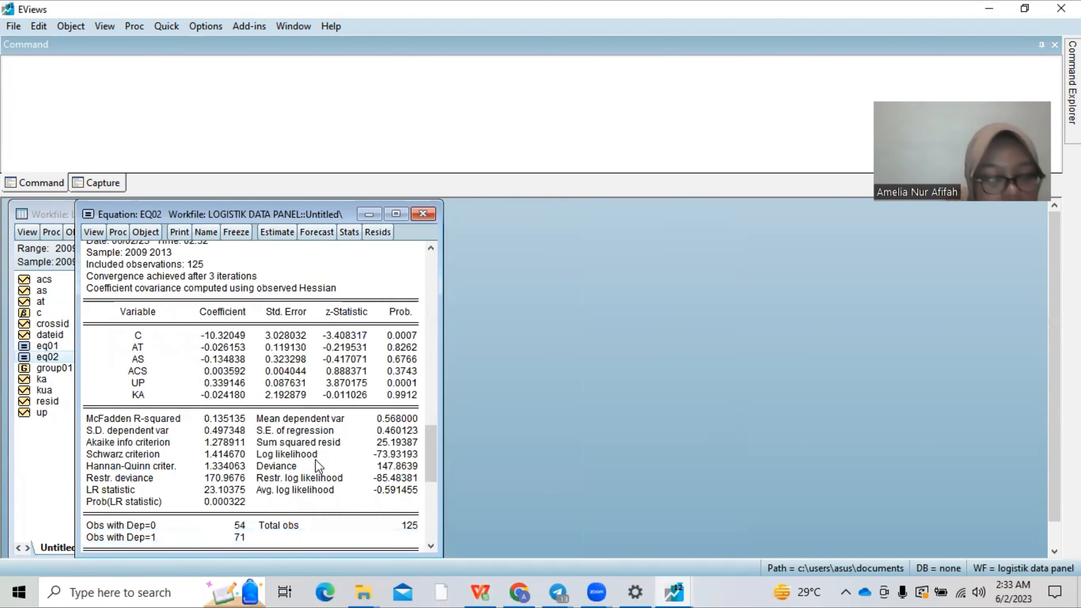
pyautogui.scroll(1, 315, 461)
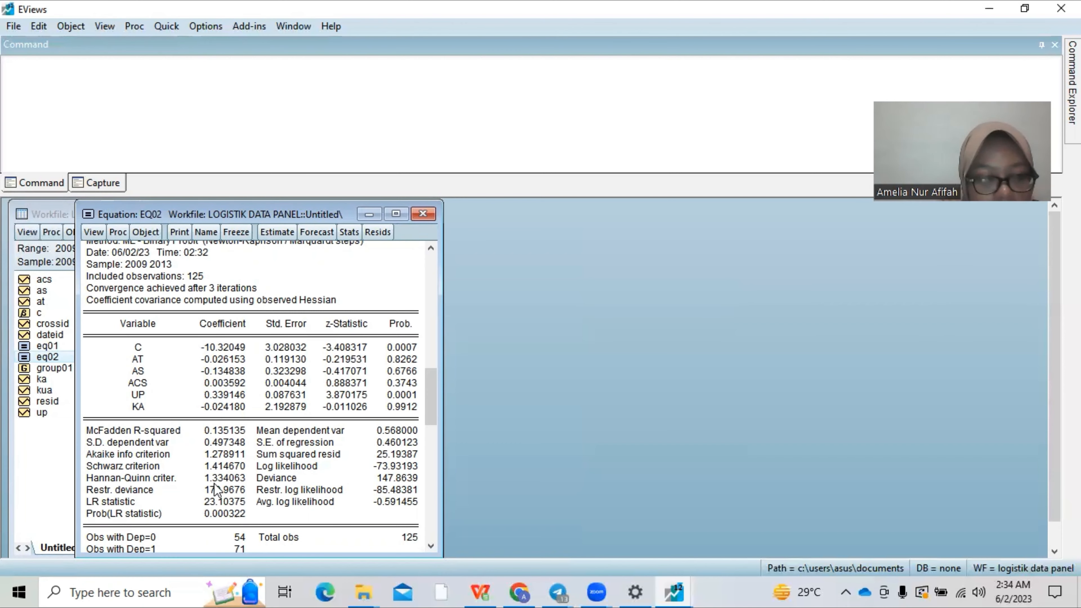
pyautogui.moveTo(211, 503); pyautogui.dragTo(238, 517)
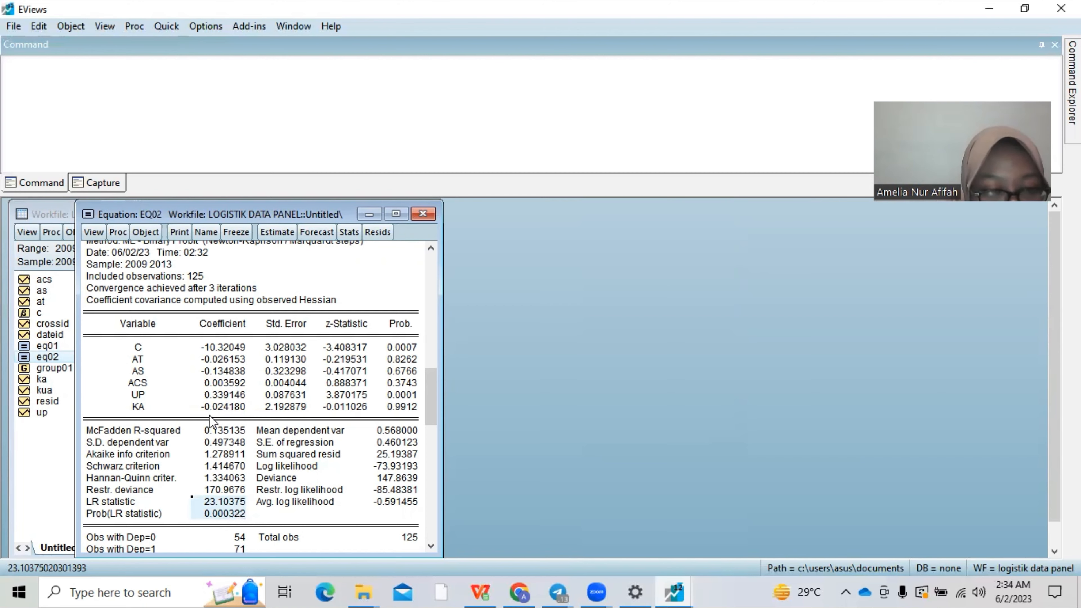
pyautogui.click(206, 431)
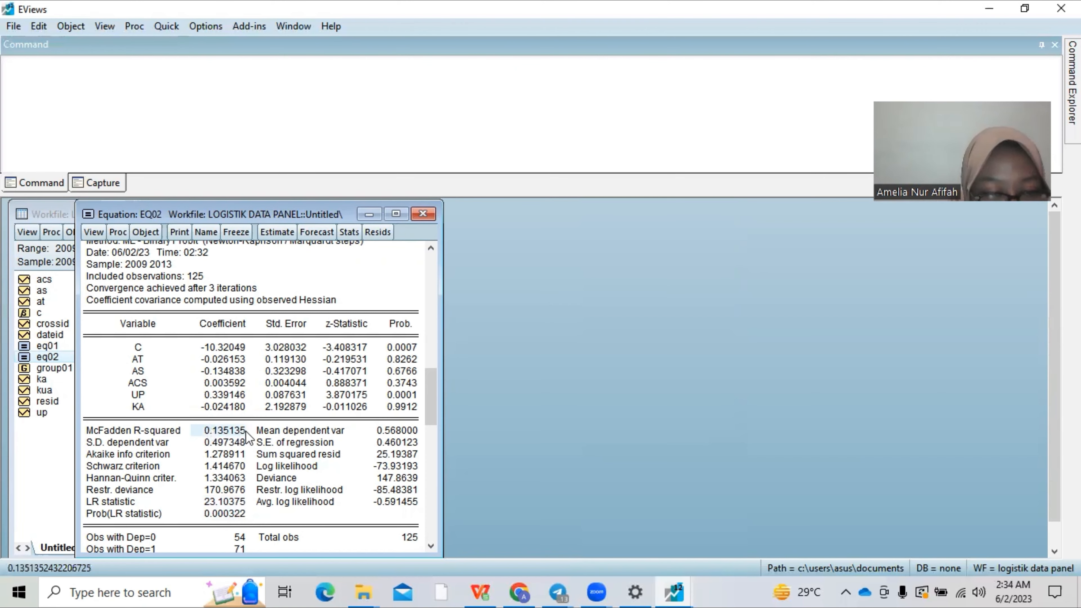